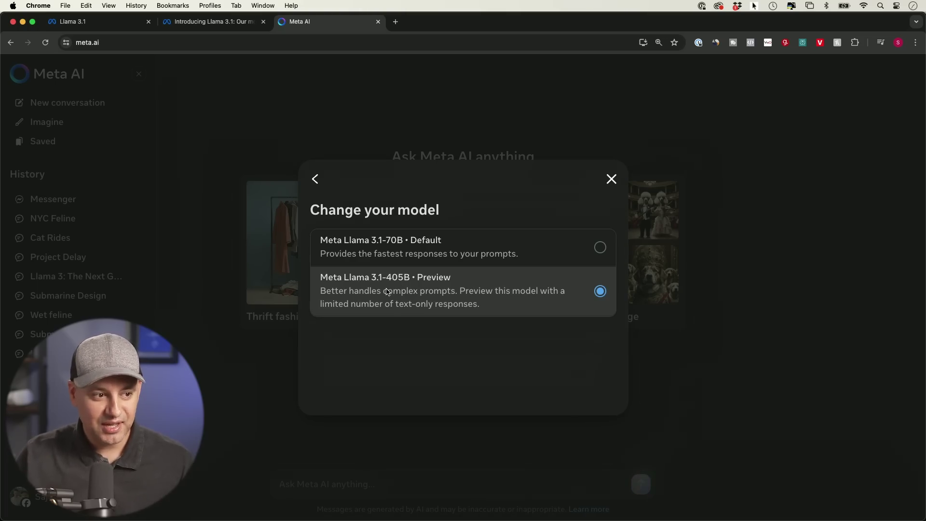
# Save the switch to the Meta Llama 3.1-405B Preview model
pyautogui.click(385, 292)
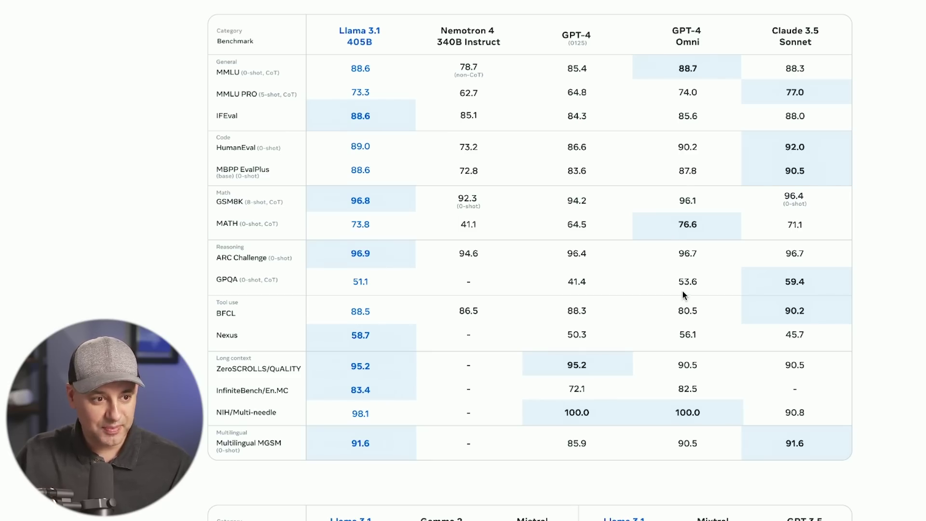
pyautogui.scroll(1, 682, 290)
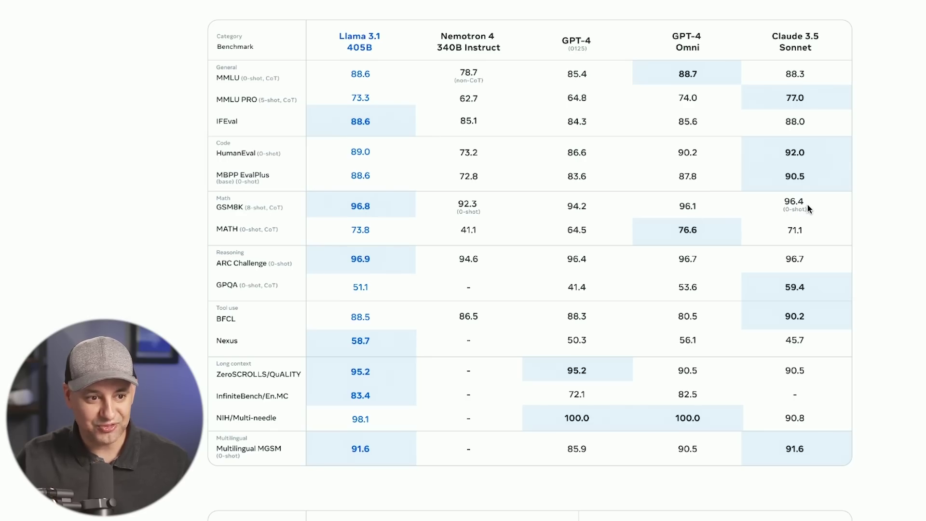
pyautogui.scroll(-1, 820, 208)
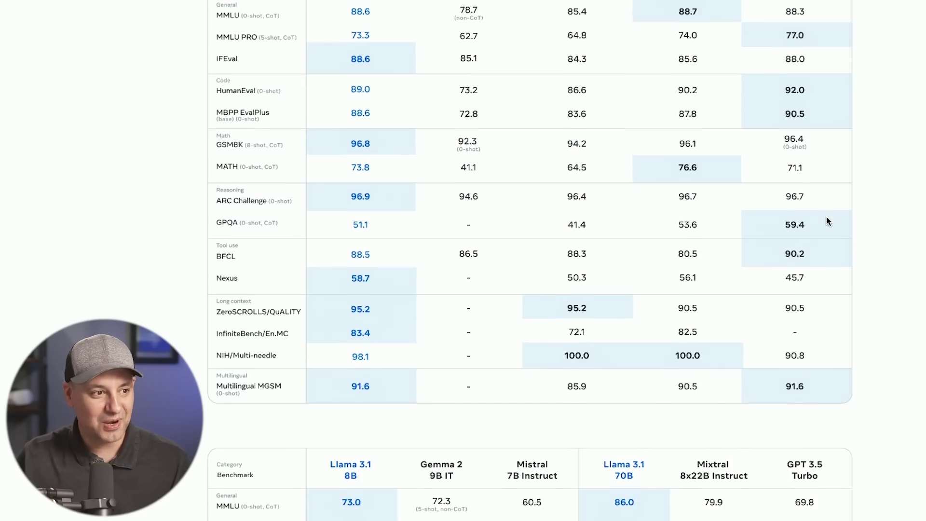
pyautogui.scroll(1, 826, 218)
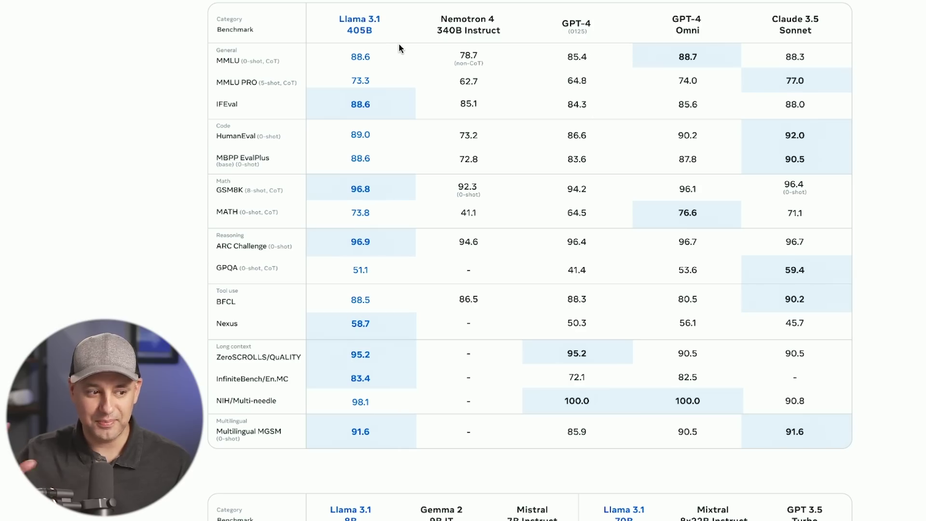
# Scroll the Meta AI blog past the 405B results to the 8B and 70B benchmark table
pyautogui.scroll(-7, 398, 45)
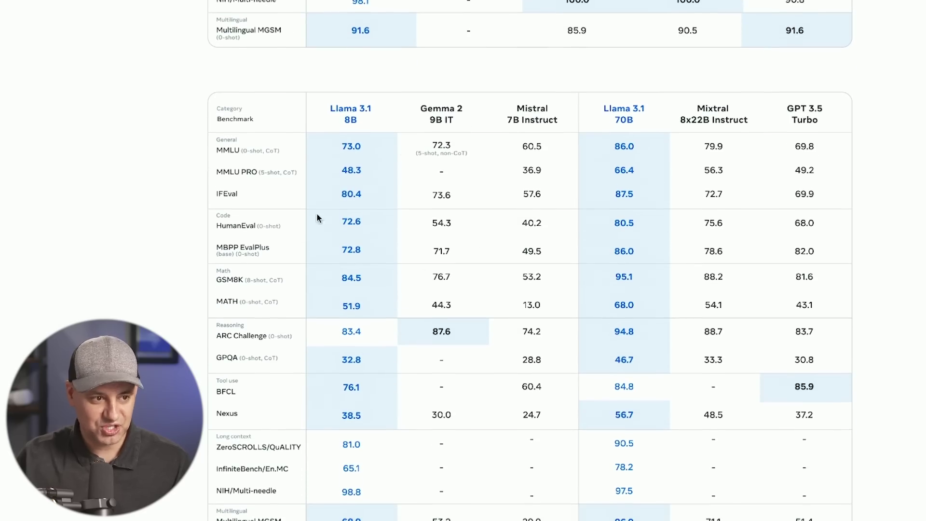
pyautogui.scroll(-1, 437, 173)
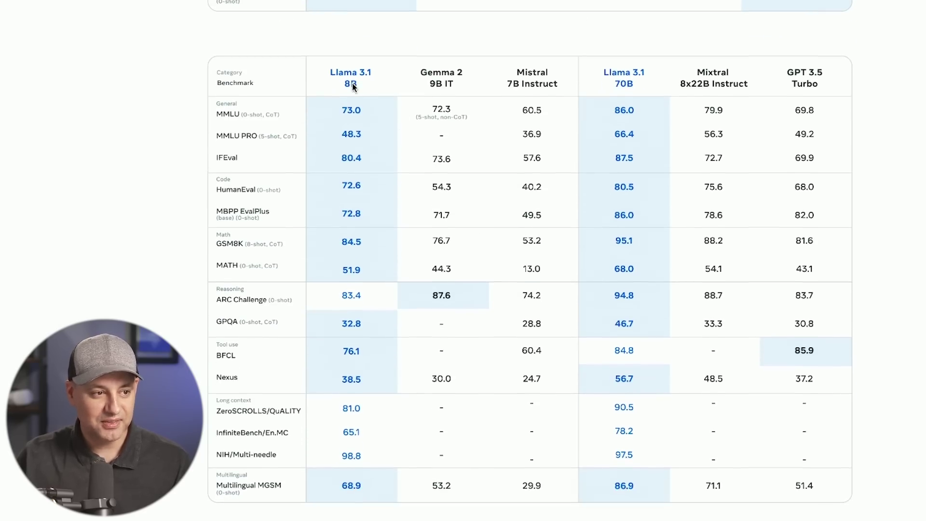
pyautogui.scroll(-1, 353, 86)
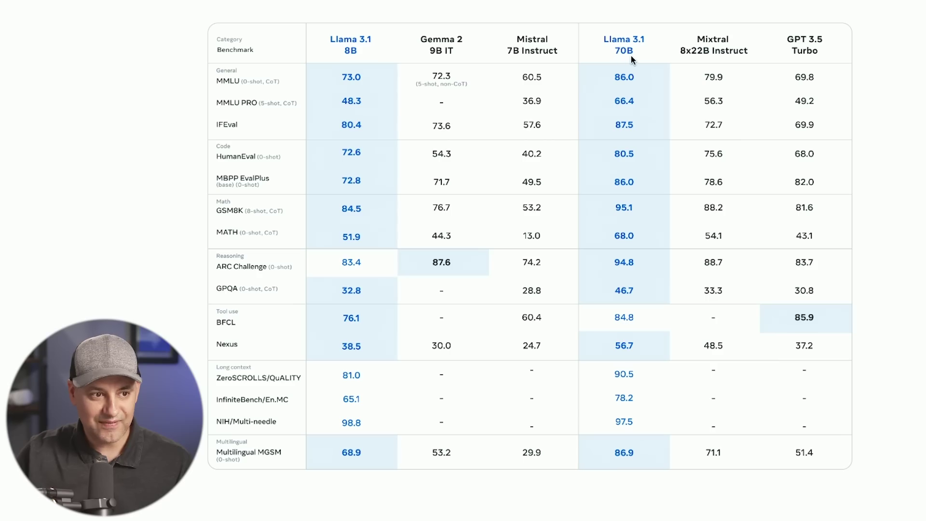
pyautogui.scroll(6, 646, 68)
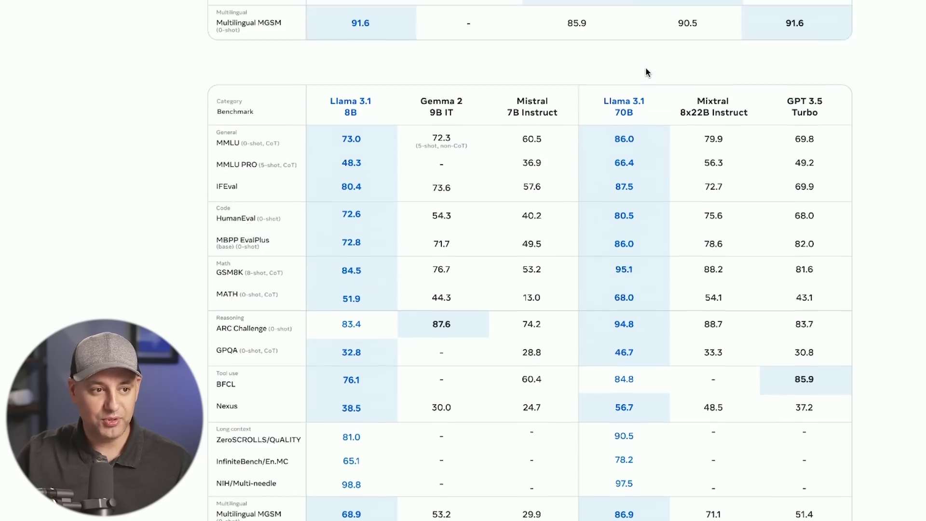
pyautogui.scroll(5, 646, 69)
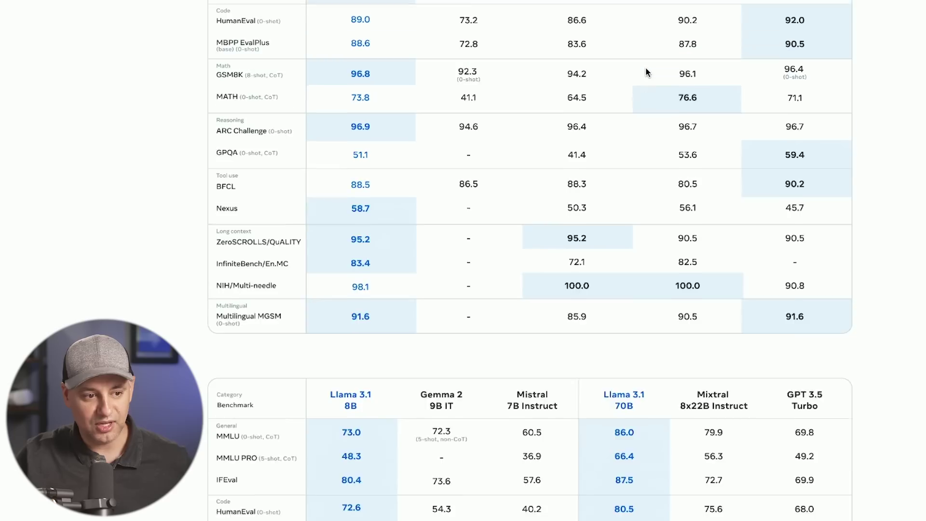
pyautogui.scroll(-10, 462, 100)
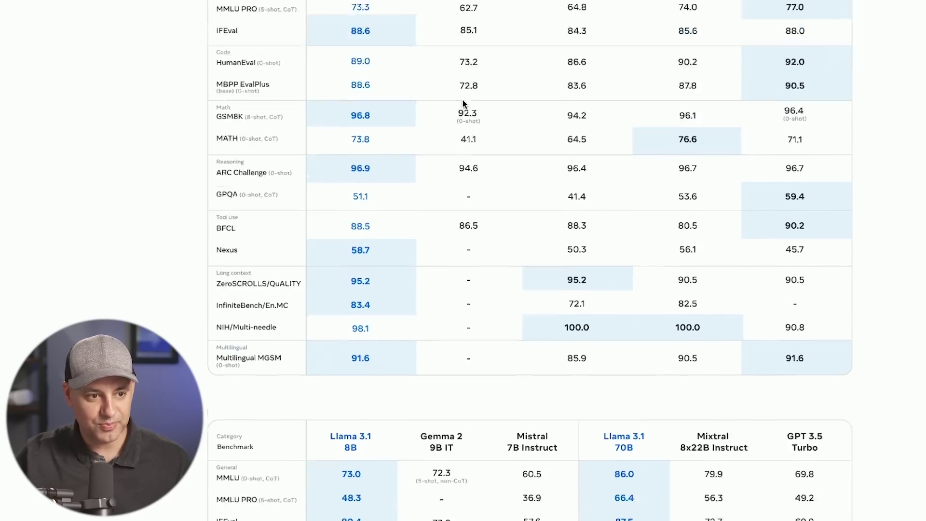
pyautogui.scroll(-15, 462, 100)
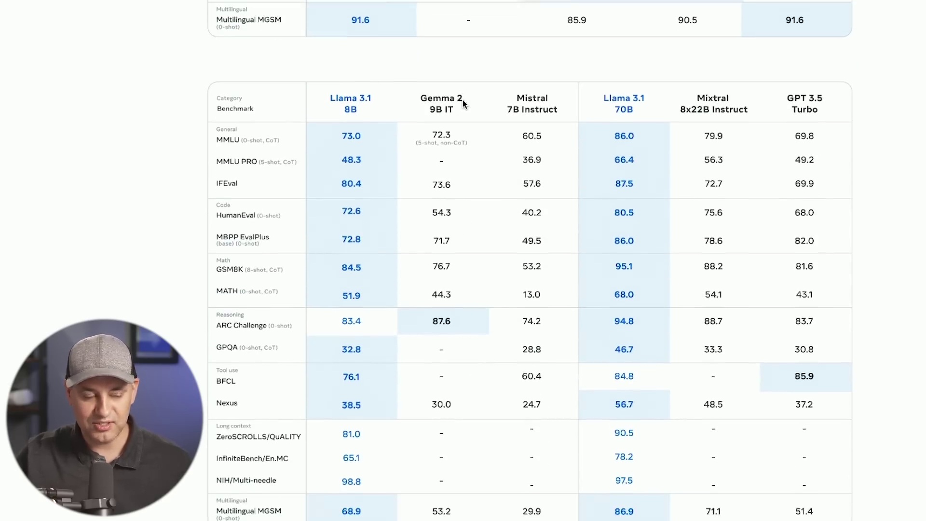
pyautogui.scroll(-3, 462, 100)
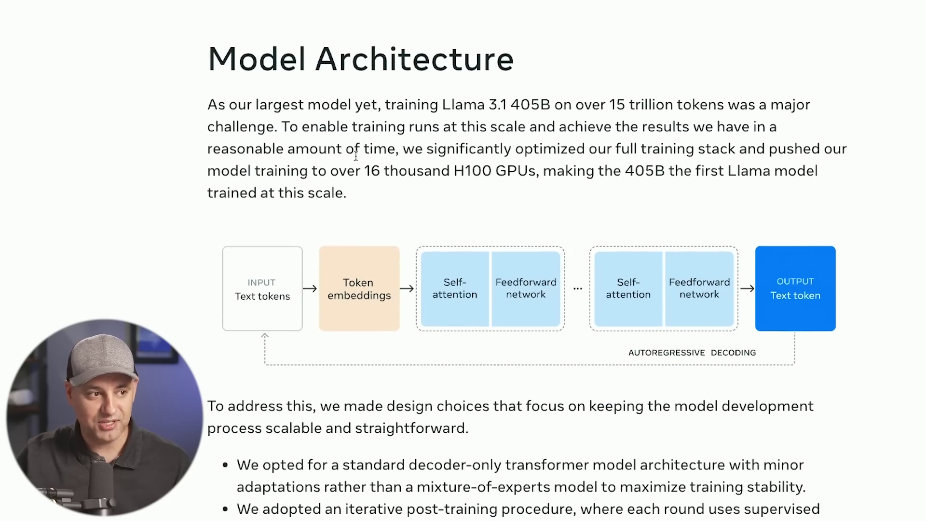
pyautogui.scroll(-6, 383, 111)
pyautogui.scroll(-12, 384, 110)
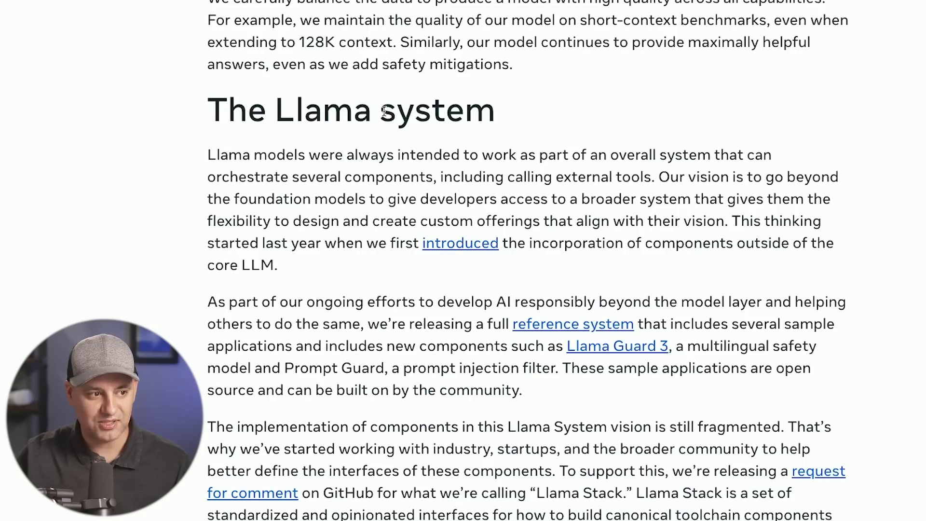
pyautogui.scroll(-7, 384, 111)
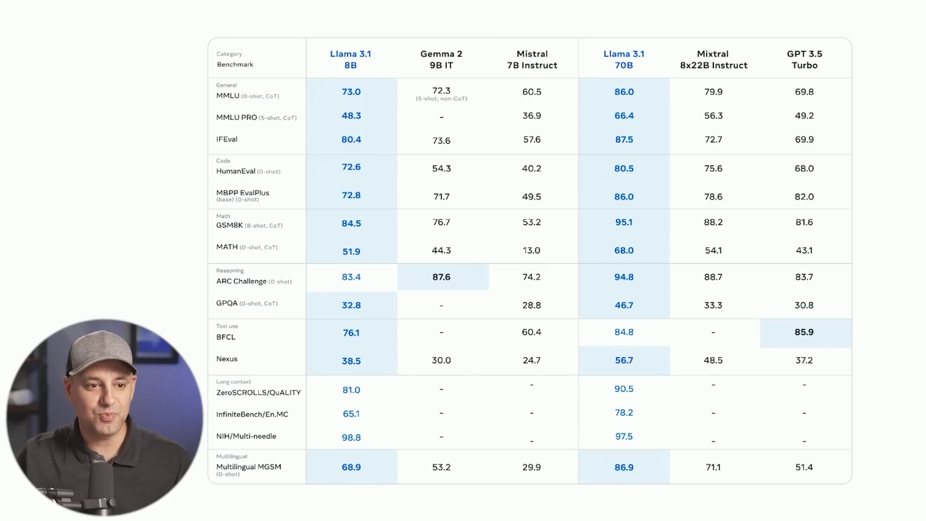
pyautogui.scroll(-1, 900, 137)
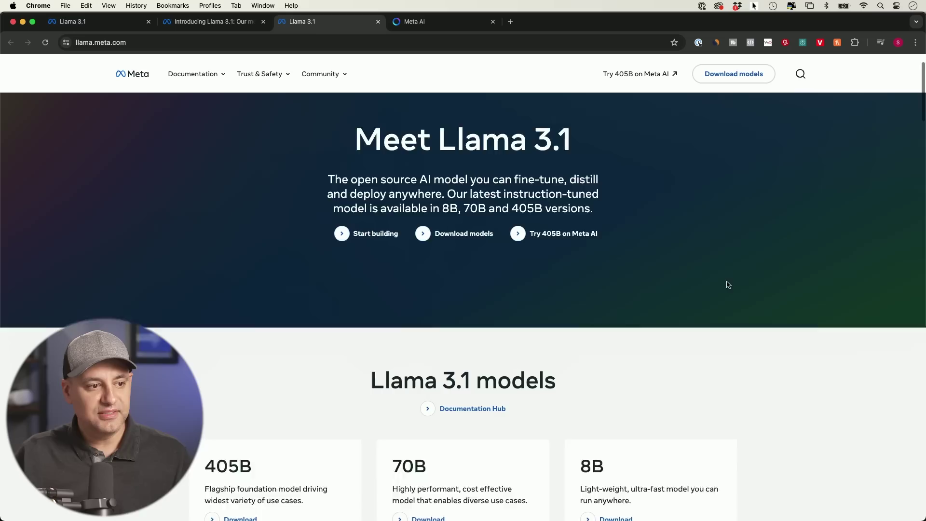
pyautogui.scroll(-5, 724, 282)
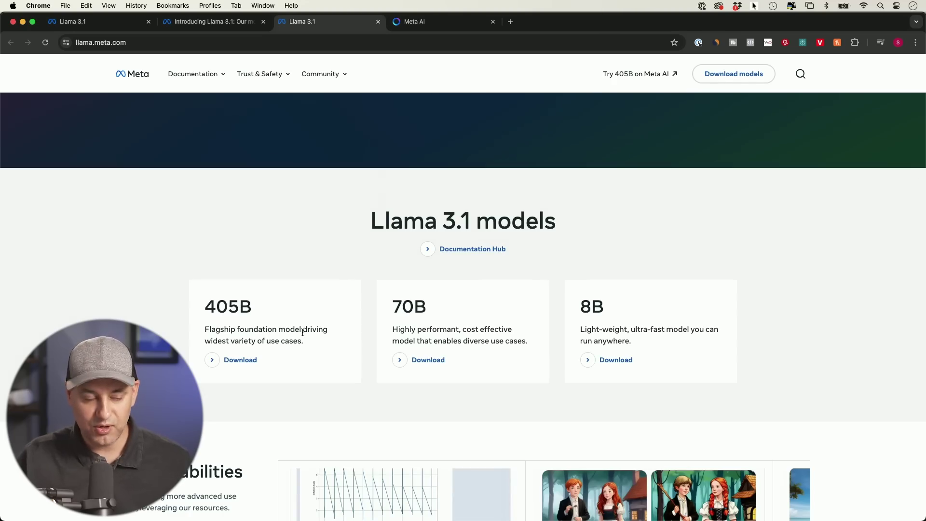
# Highlight the 8B, 70B and 405B model headings in turn, then scroll to the partners table
pyautogui.scroll(-3, 342, 333)
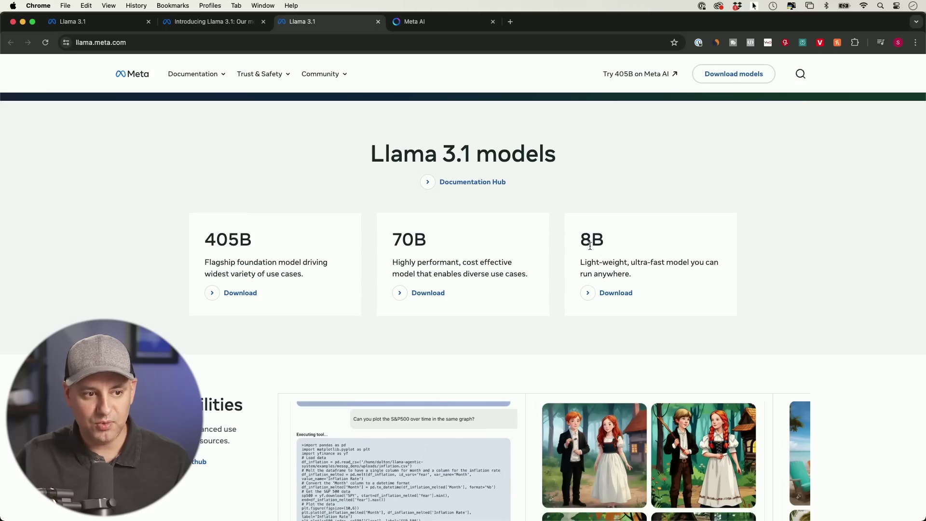
pyautogui.moveTo(583, 240); pyautogui.dragTo(616, 240)
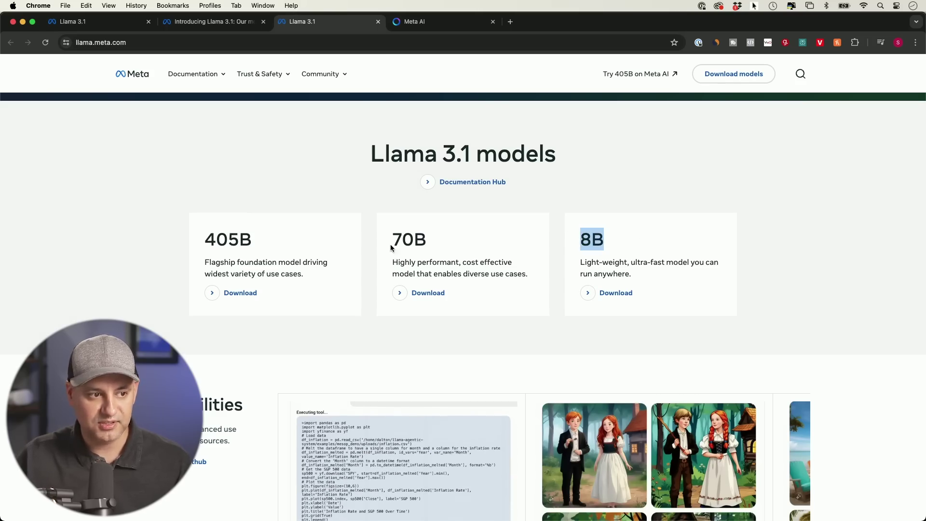
pyautogui.moveTo(391, 240); pyautogui.dragTo(430, 237)
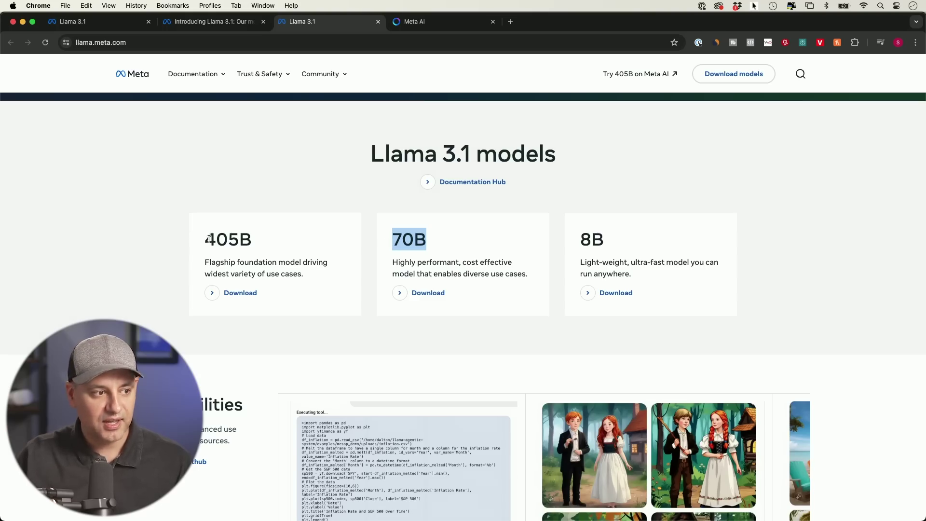
pyautogui.moveTo(202, 240); pyautogui.dragTo(263, 242)
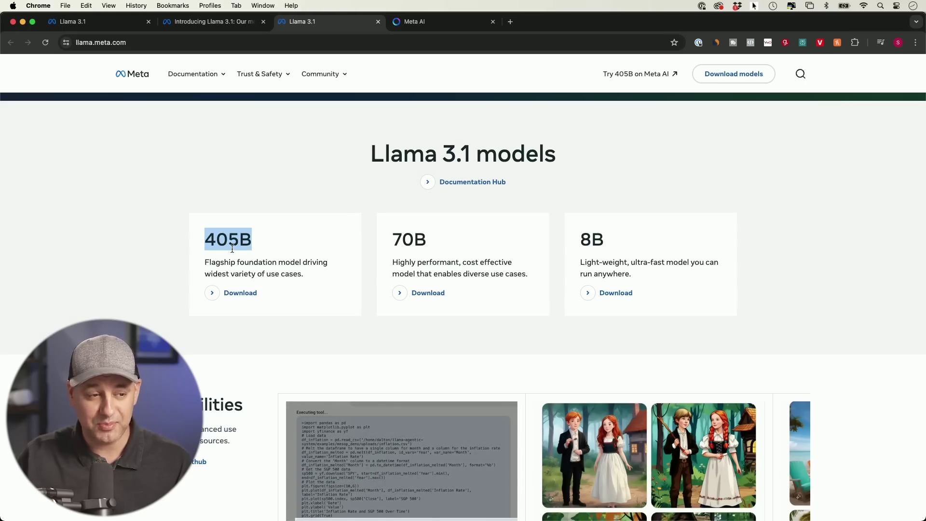
pyautogui.scroll(-15, 529, 356)
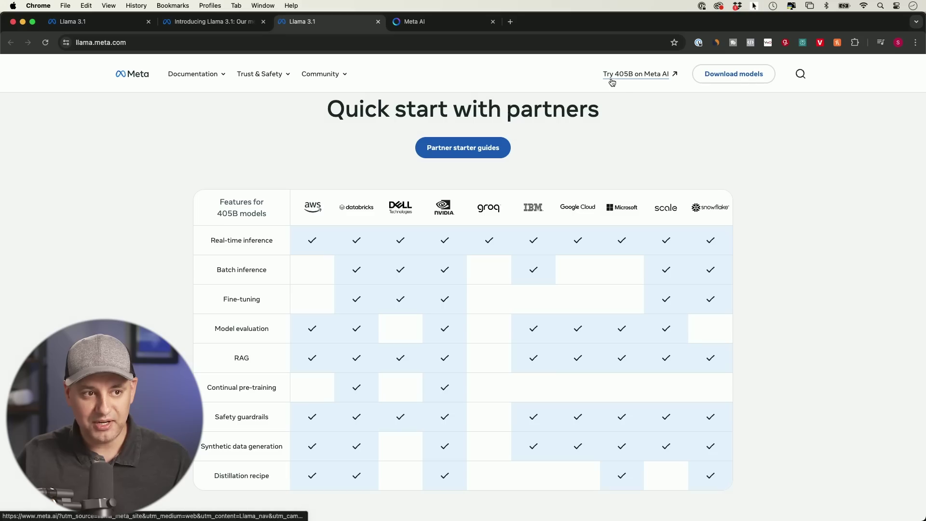
pyautogui.click(654, 81)
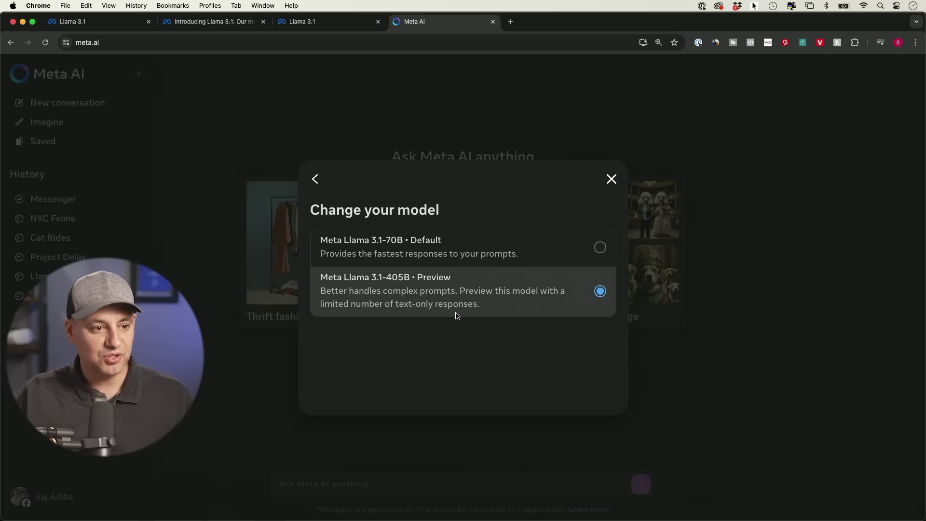
# In Settings, try the 70B Default model, then reselect 405B Preview and close the chooser
pyautogui.click(72, 453)
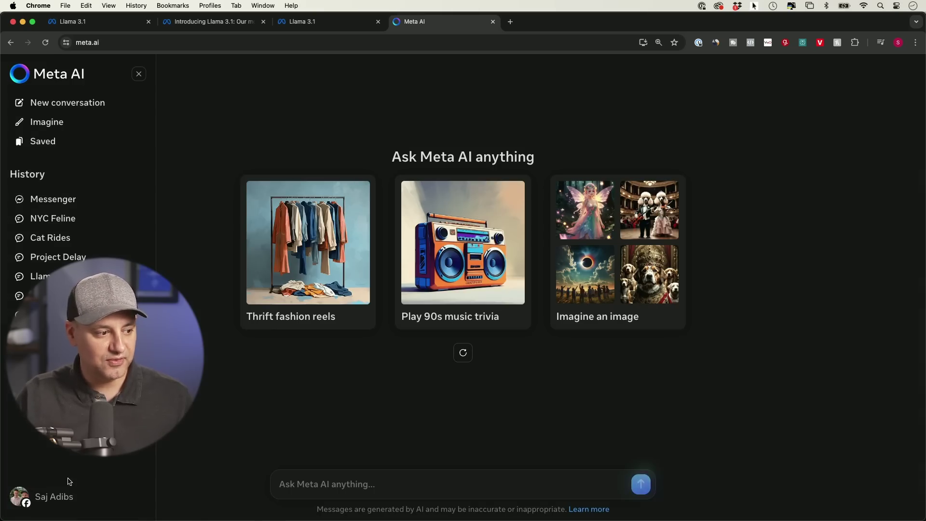
pyautogui.click(66, 497)
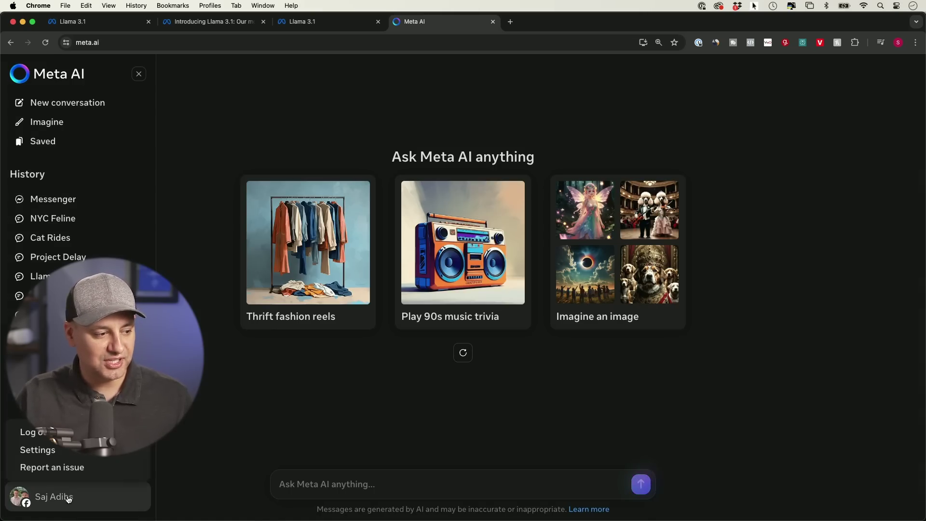
pyautogui.click(49, 451)
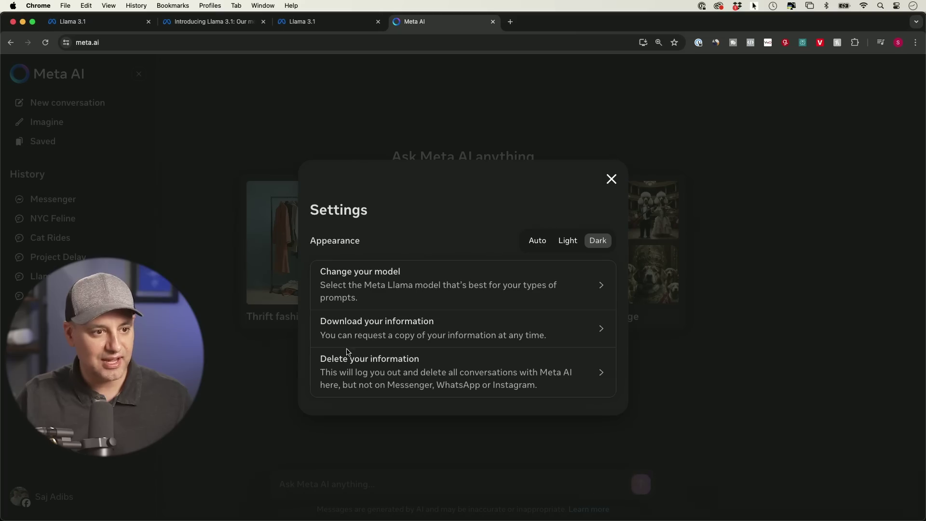
pyautogui.click(545, 294)
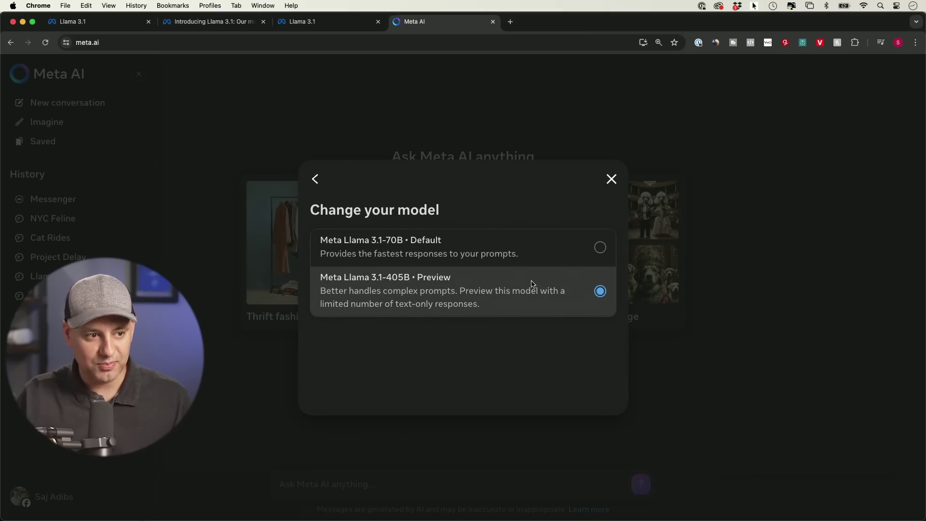
pyautogui.click(397, 248)
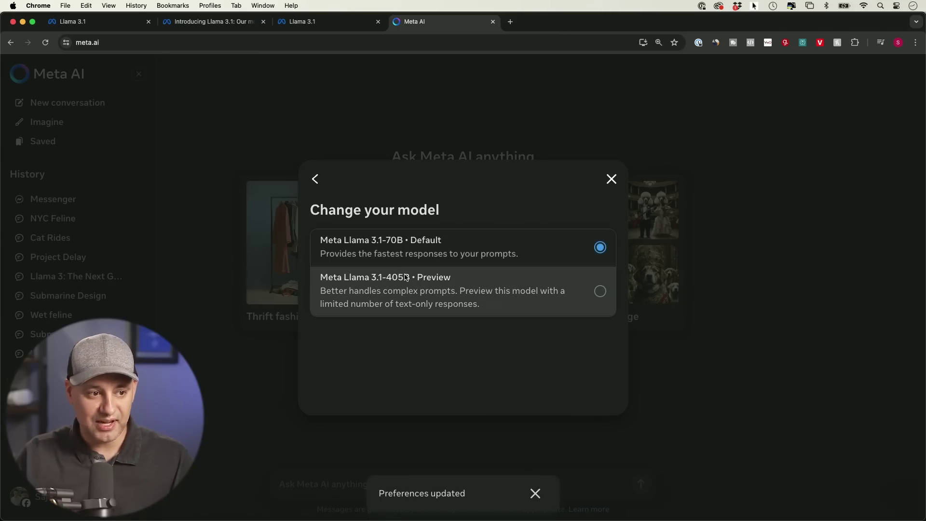
pyautogui.click(417, 285)
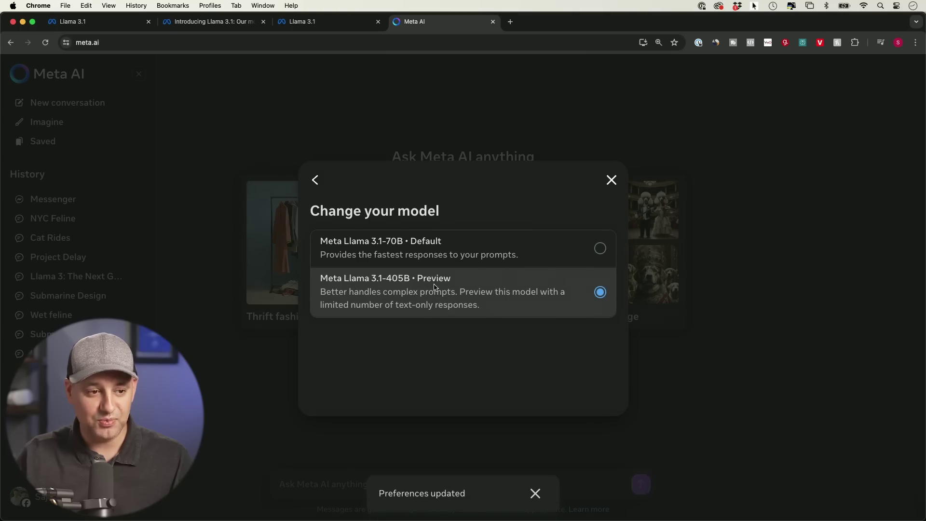
pyautogui.click(304, 488)
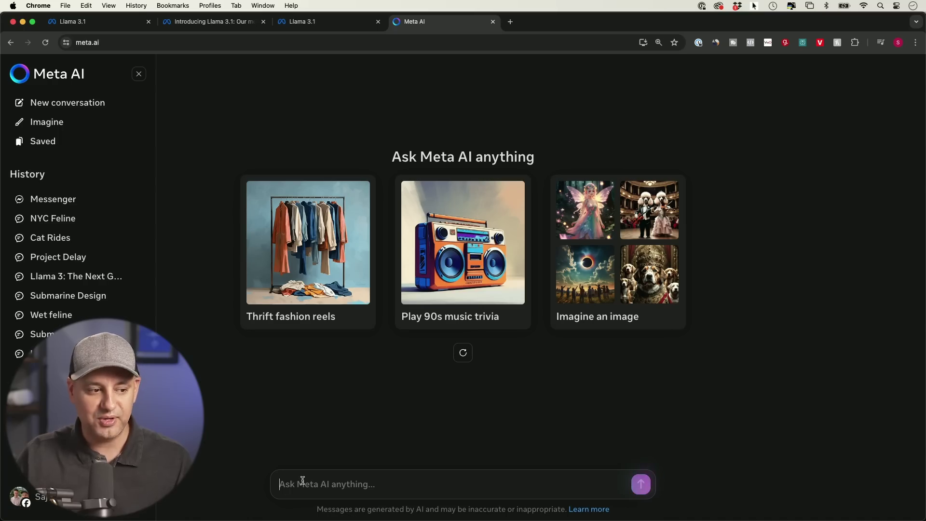
# Browse Meta AI's Imagine image-generation ideas, then close the overlay back to home
pyautogui.click(342, 483)
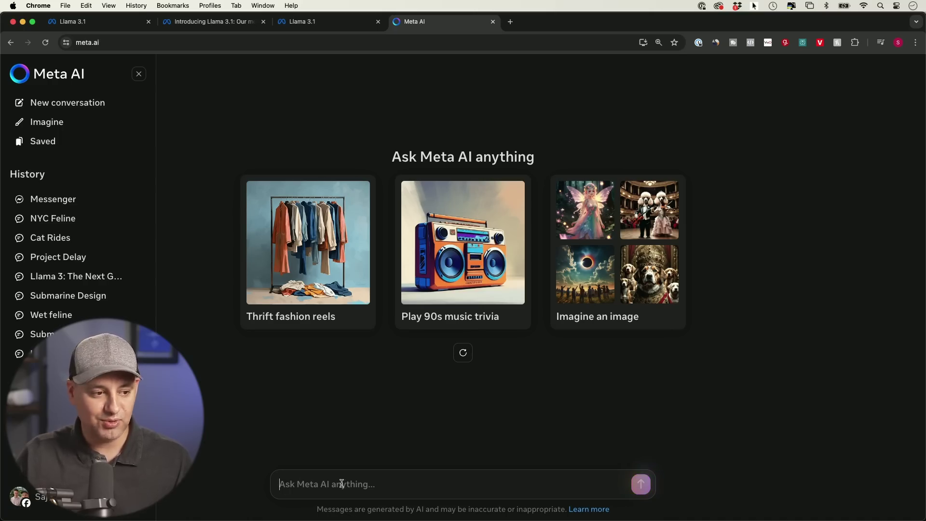
pyautogui.click(37, 128)
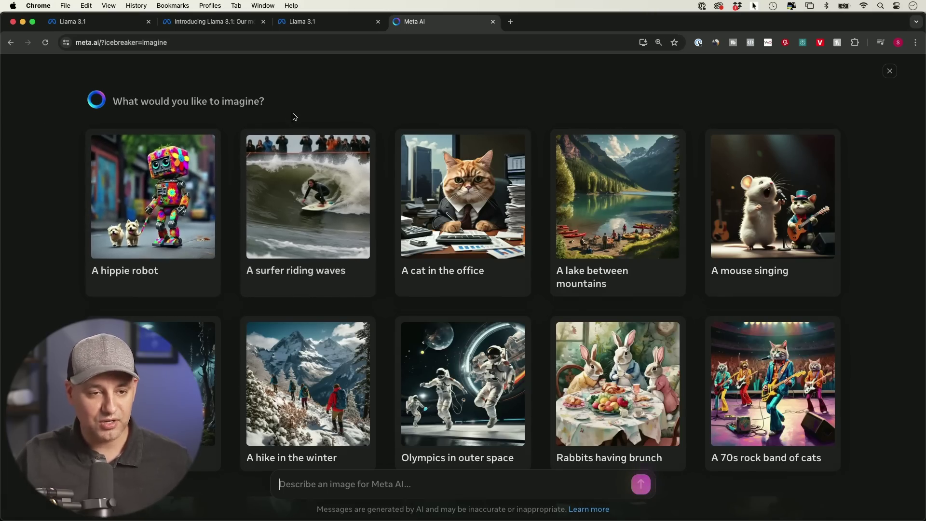
pyautogui.click(890, 71)
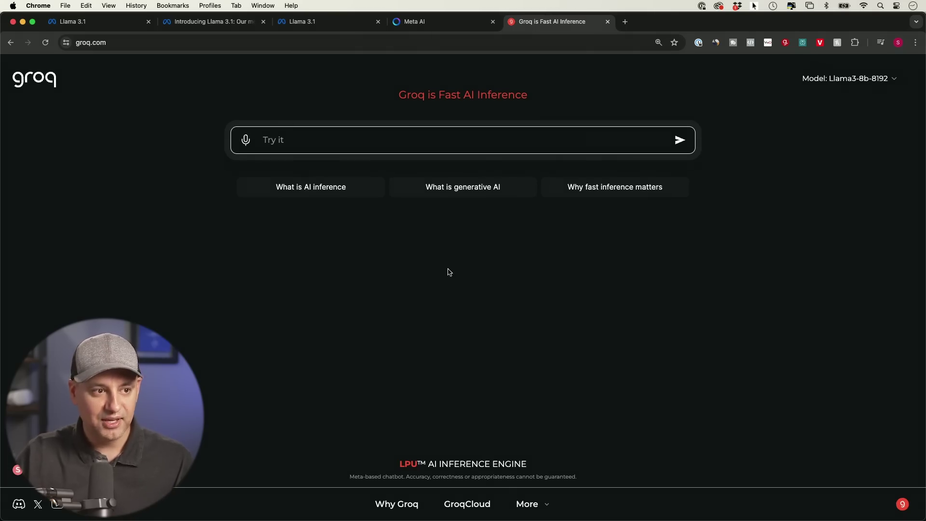
# Set GroqChat's model to Llama-3.1-405b-Reasoning and focus the prompt box
pyautogui.click(863, 78)
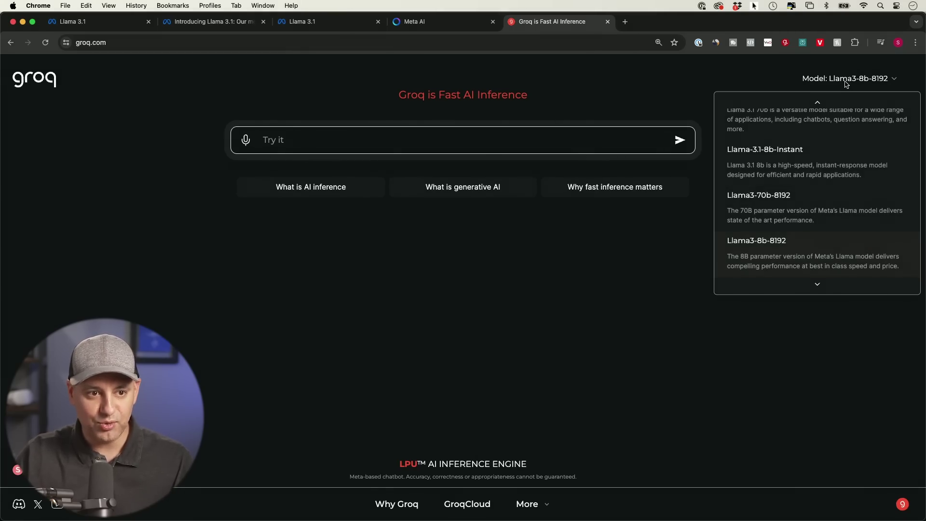
pyautogui.scroll(4, 798, 152)
pyautogui.scroll(-3, 804, 155)
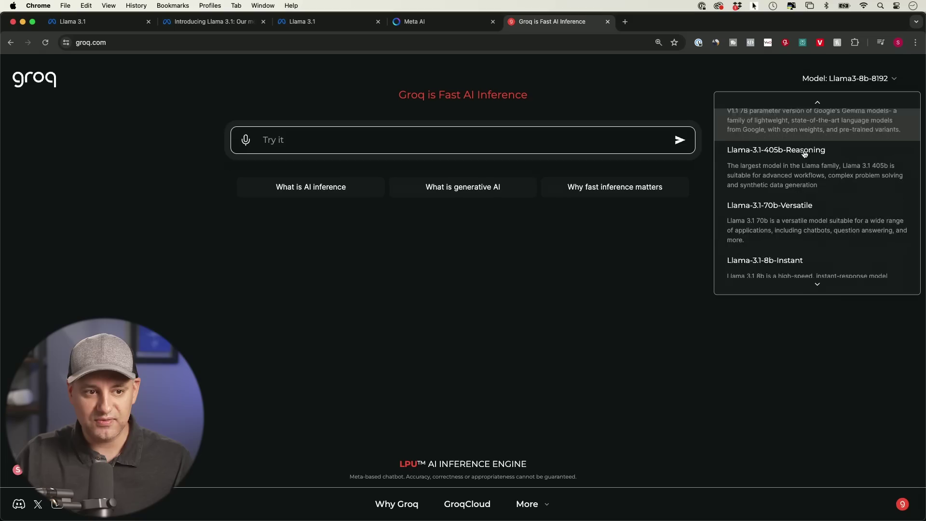
pyautogui.scroll(1, 777, 160)
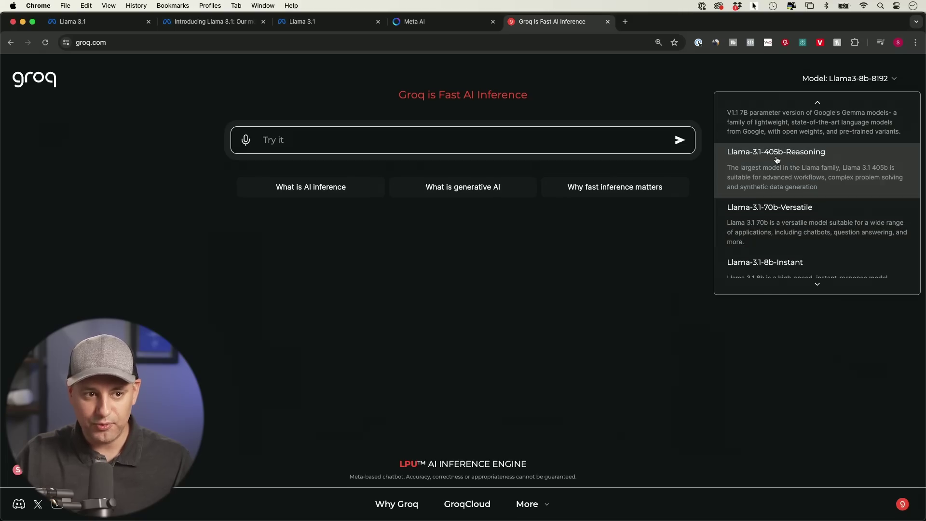
pyautogui.scroll(-3, 777, 160)
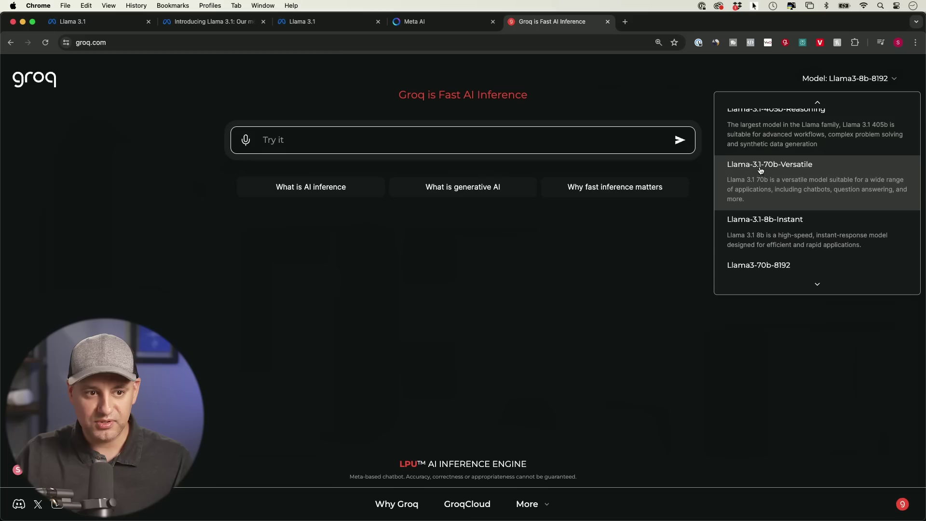
pyautogui.scroll(-3, 778, 175)
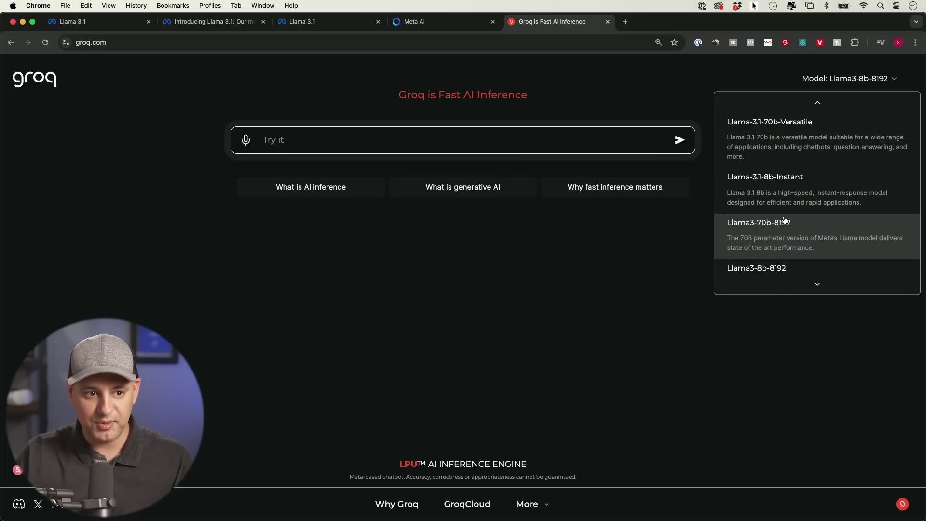
pyautogui.scroll(6, 770, 244)
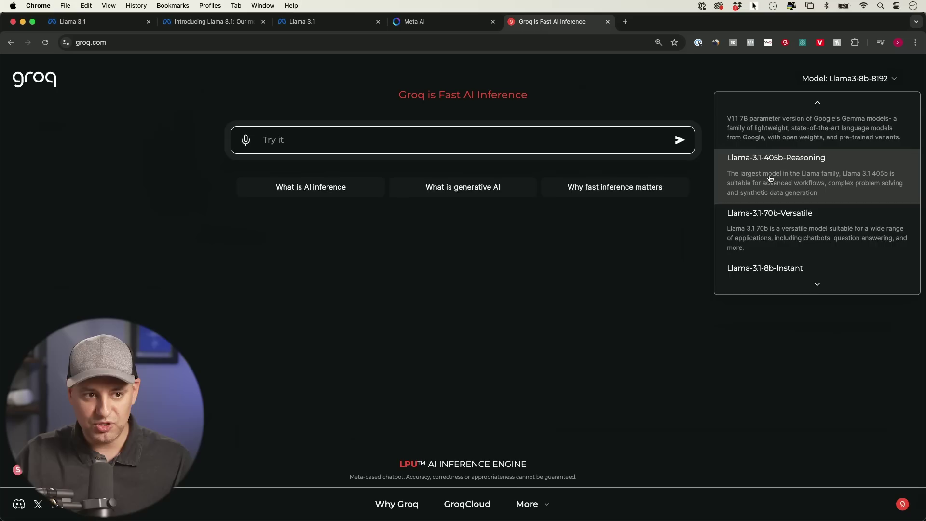
pyautogui.click(771, 179)
pyautogui.click(393, 138)
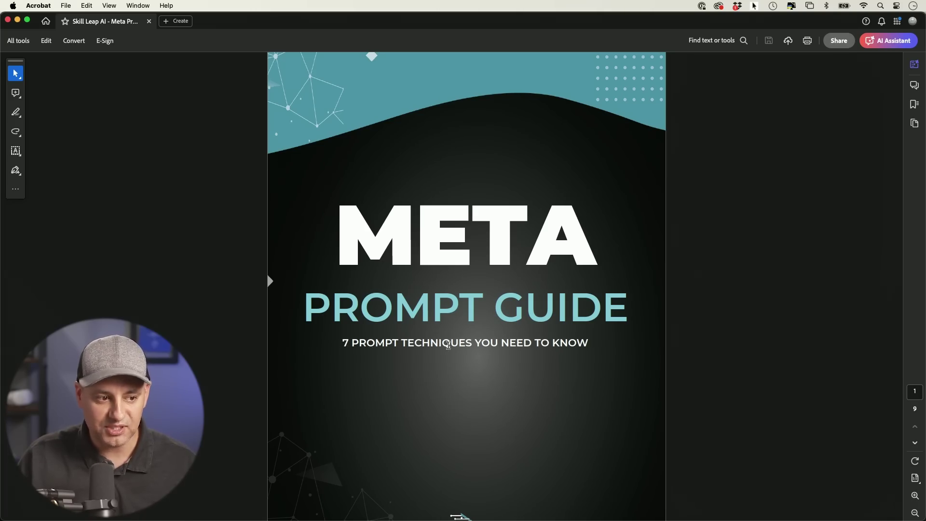
# Scroll the Meta Prompt Guide PDF from its cover to the Explicit Instructions page
pyautogui.scroll(-10, 528, 356)
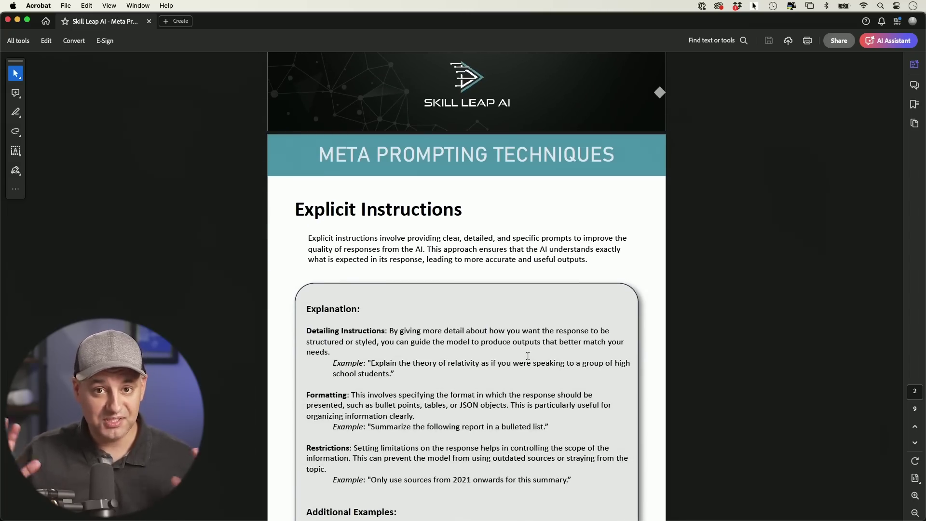
pyautogui.scroll(-2, 405, 342)
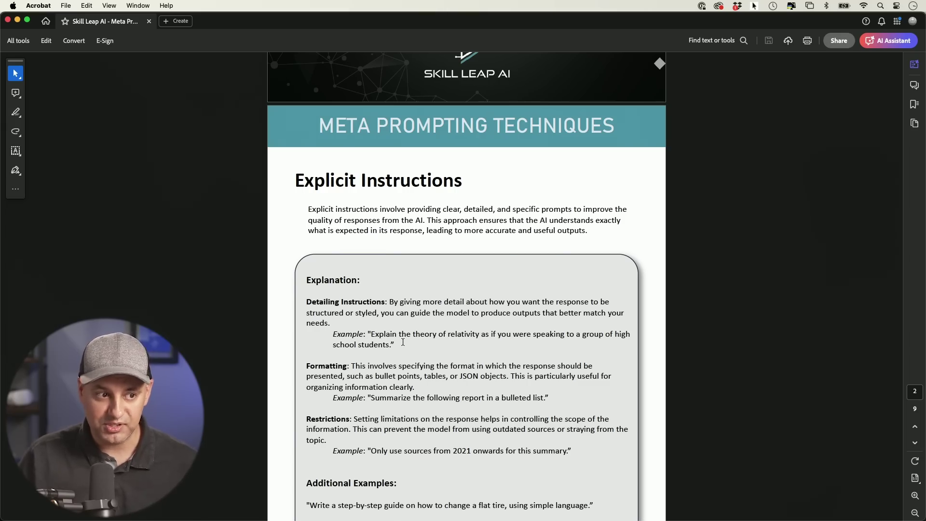
pyautogui.scroll(-3, 407, 340)
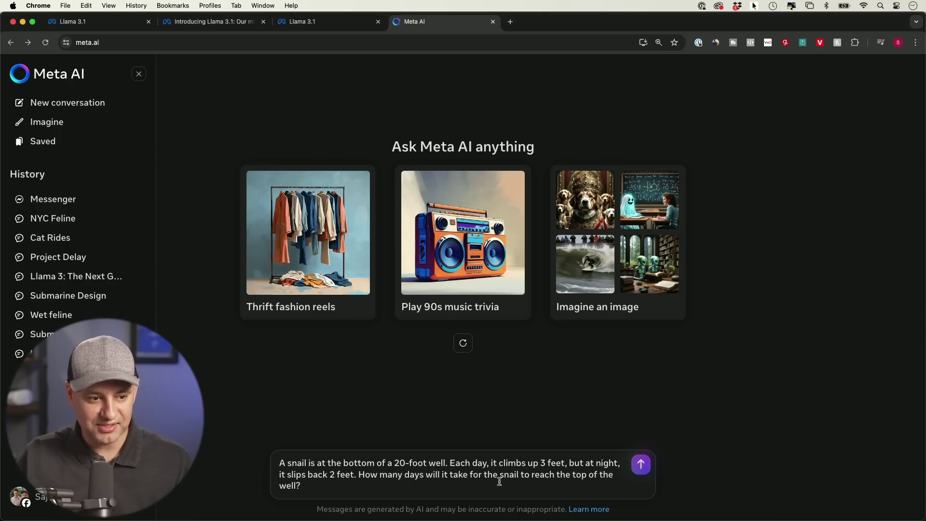
# Send the snail-in-a-well puzzle and compare the 18-day and 28-day answers
pyautogui.click(644, 467)
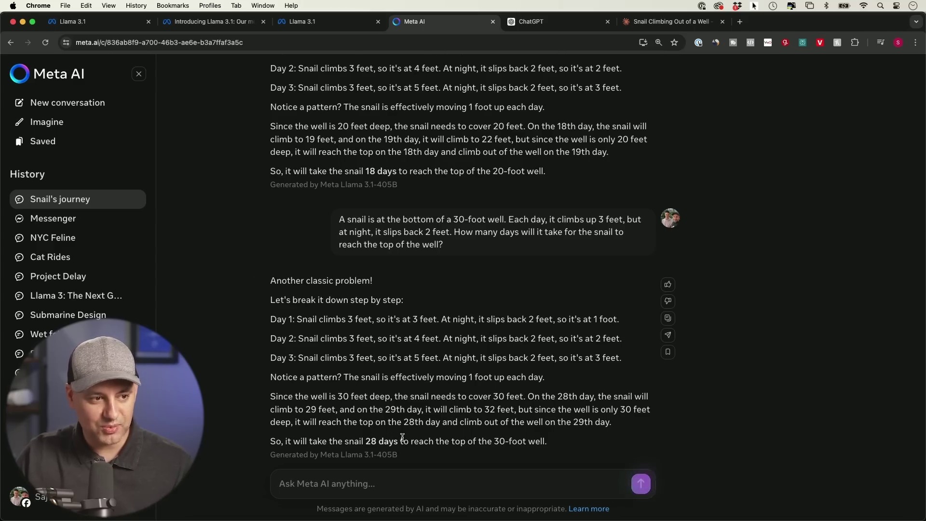
pyautogui.scroll(1, 433, 333)
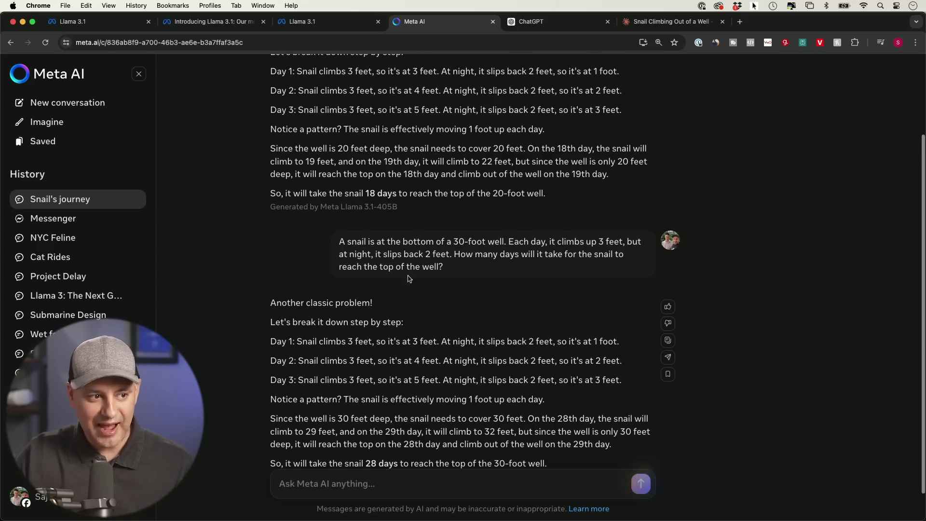
pyautogui.scroll(3, 435, 254)
pyautogui.scroll(2, 434, 255)
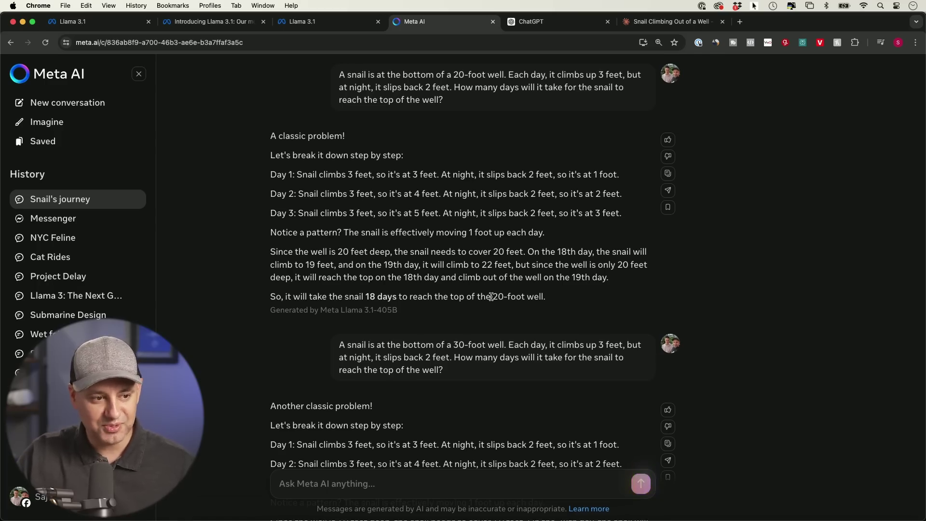
pyautogui.scroll(1, 451, 310)
pyautogui.scroll(-1, 451, 310)
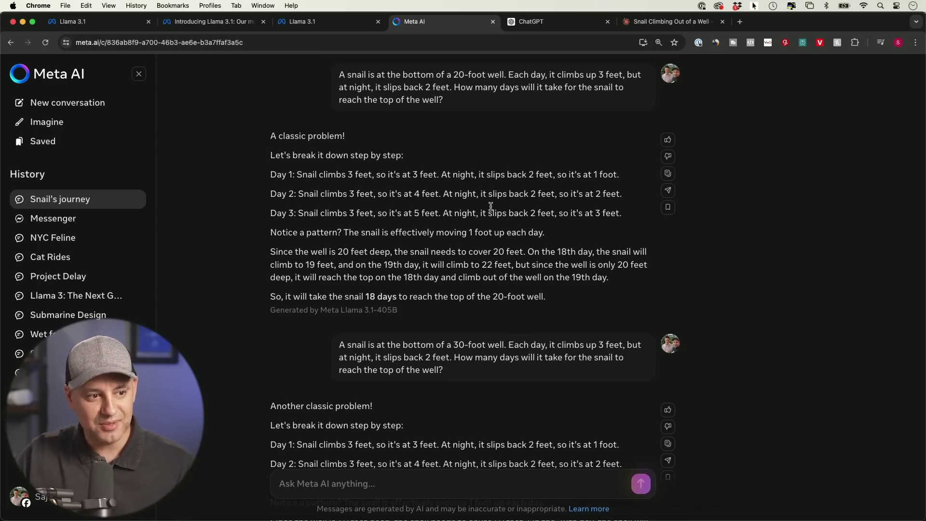
pyautogui.scroll(-5, 490, 297)
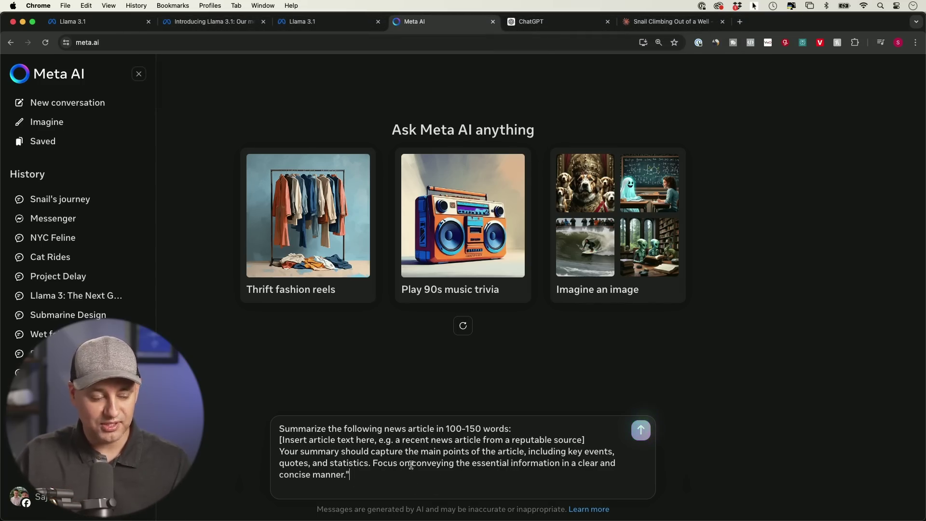
pyautogui.press('super+2')
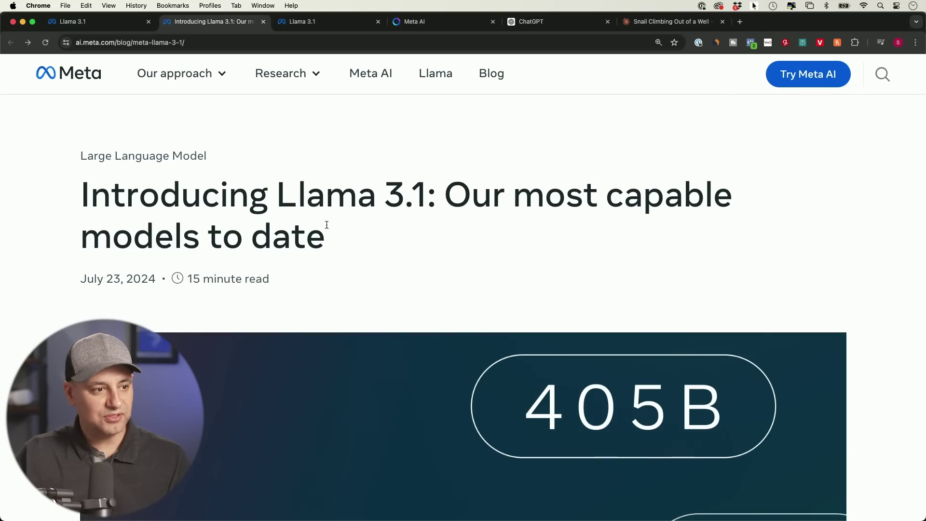
# Select the Introducing Llama 3.1 article text and submit the summarizing request to Meta AI
pyautogui.press('super+a')
pyautogui.scroll(-20, 374, 264)
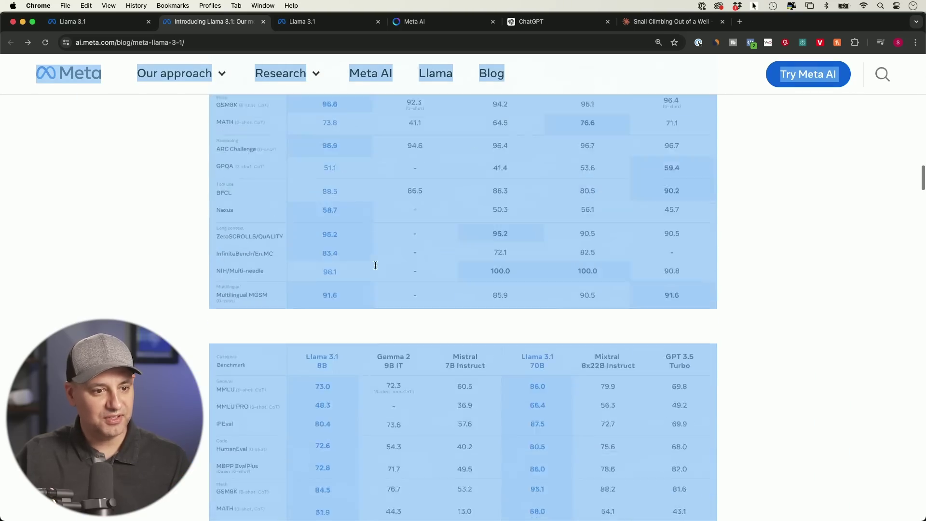
pyautogui.scroll(-20, 375, 265)
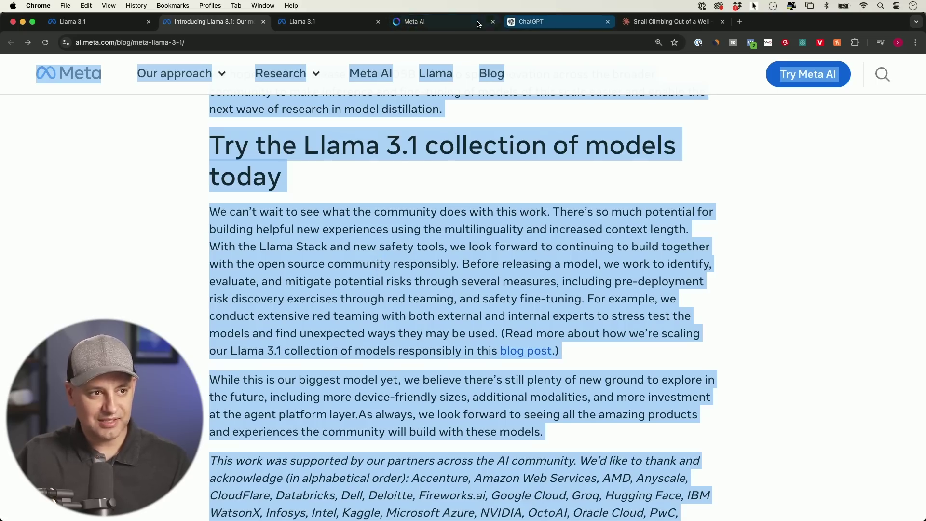
pyautogui.click(439, 25)
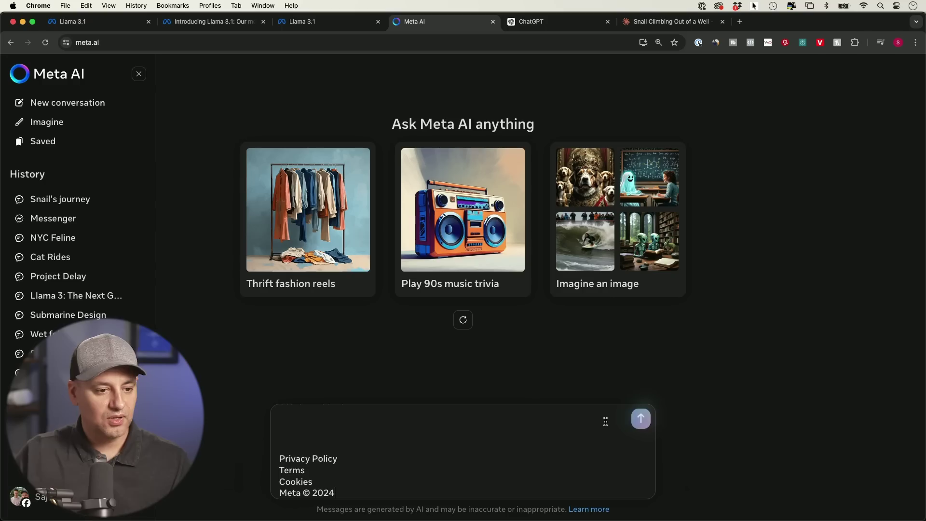
pyautogui.click(641, 419)
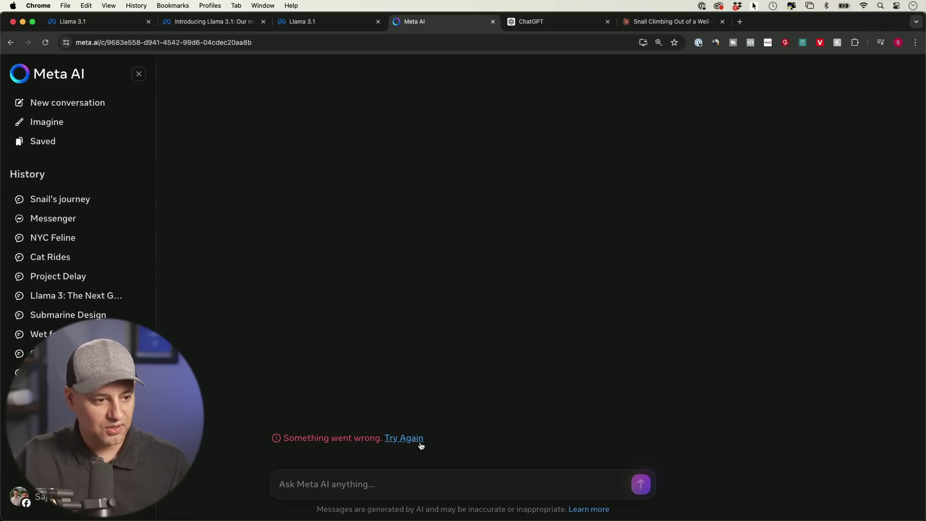
# Retry the failed summary answer twice, then move to the Llama 3.1 website
pyautogui.click(405, 438)
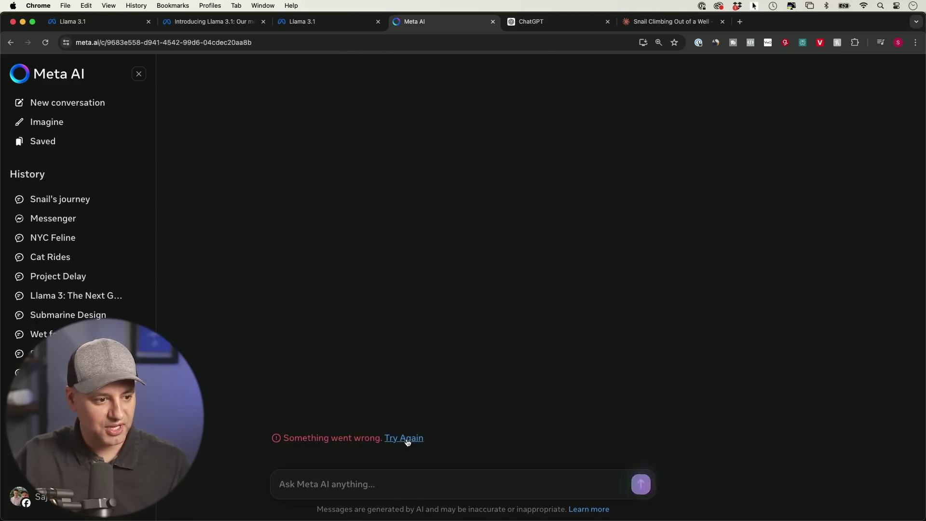
pyautogui.click(407, 440)
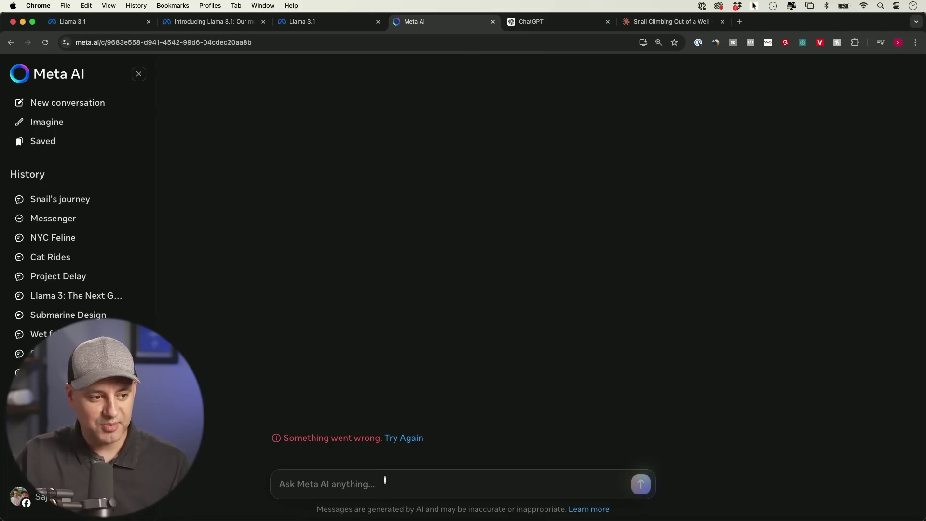
pyautogui.hotkey('ctrl', 'shift', 'Tab')
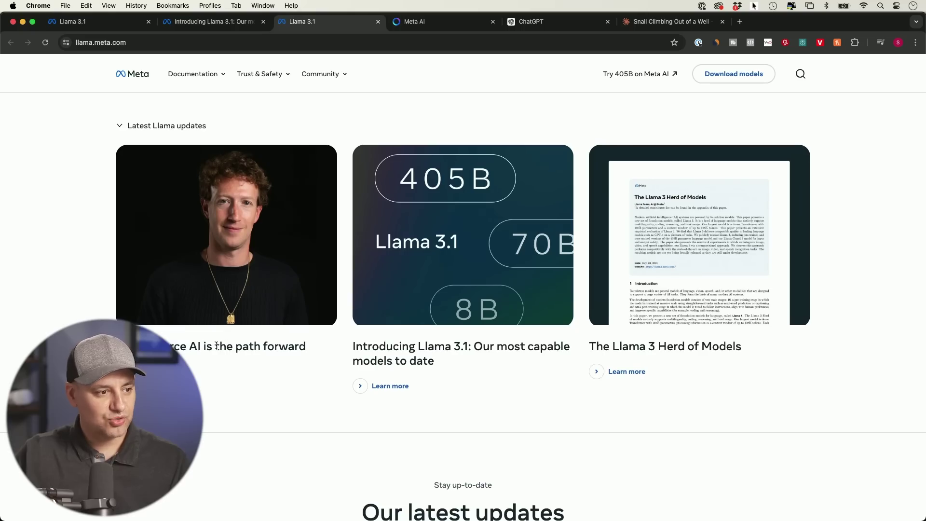
# Open 'Open Source AI Is the Path Forward' and drag-select its article text for copying
pyautogui.click(140, 371)
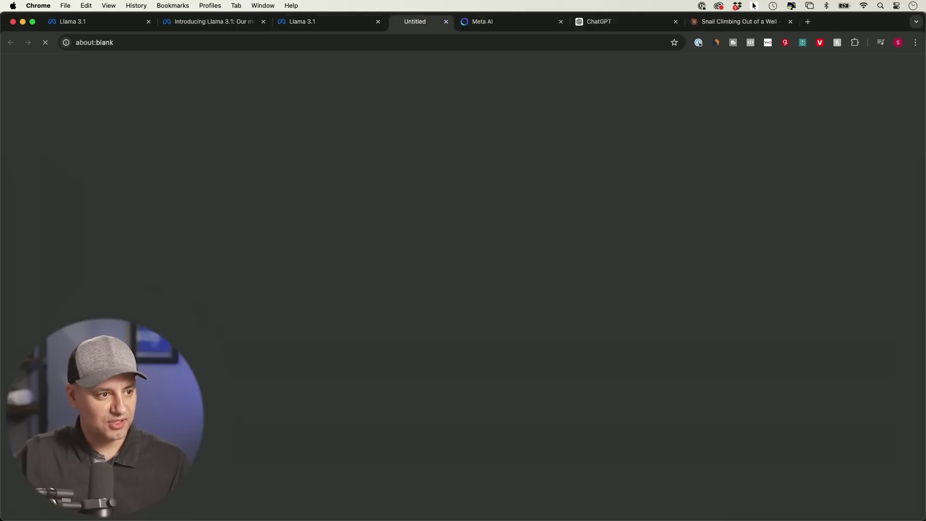
pyautogui.scroll(-3, 408, 290)
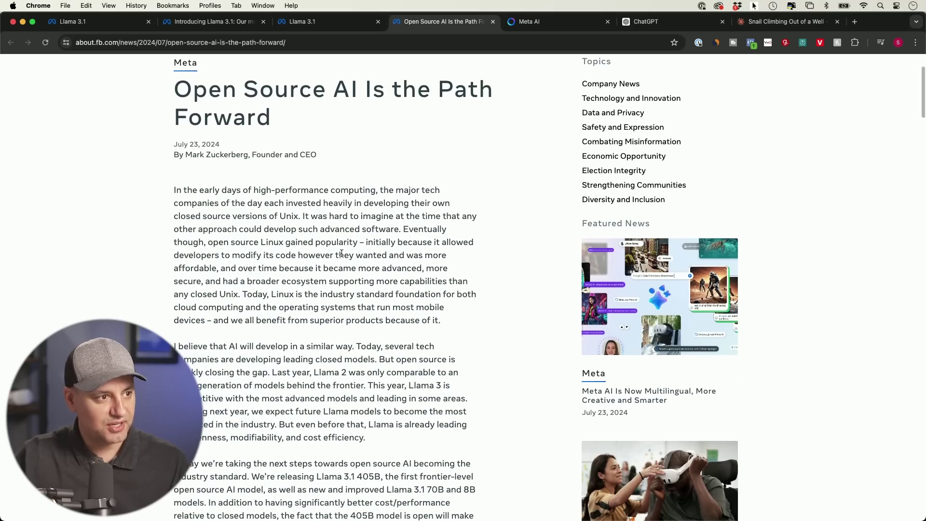
pyautogui.moveTo(186, 92); pyautogui.dragTo(311, 342)
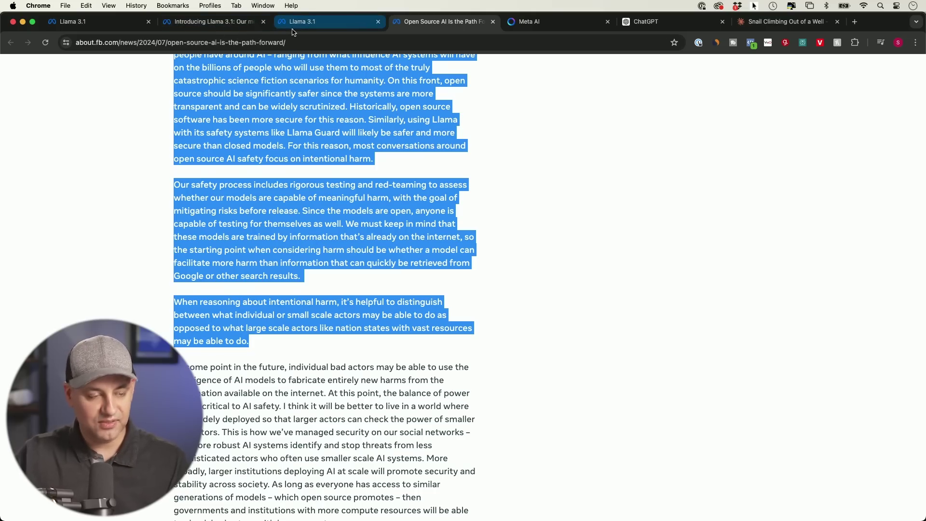
pyautogui.click(216, 26)
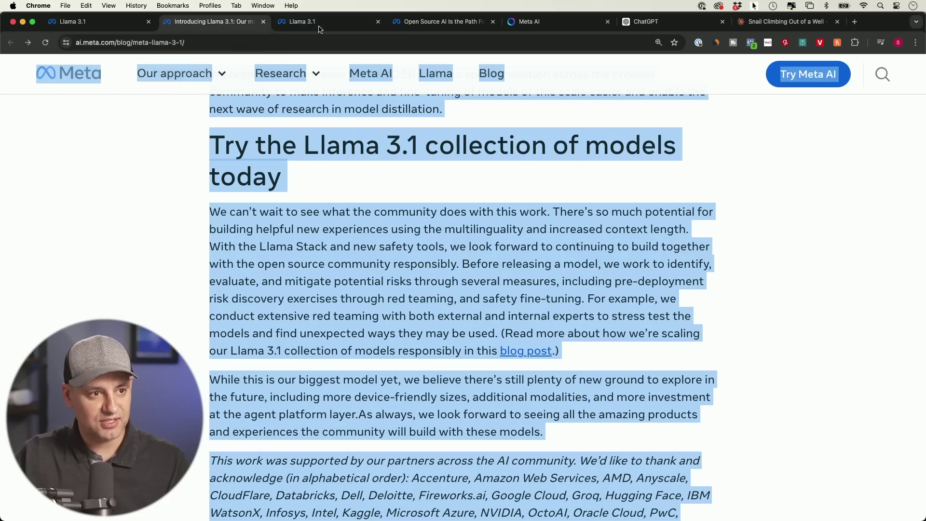
pyautogui.click(574, 22)
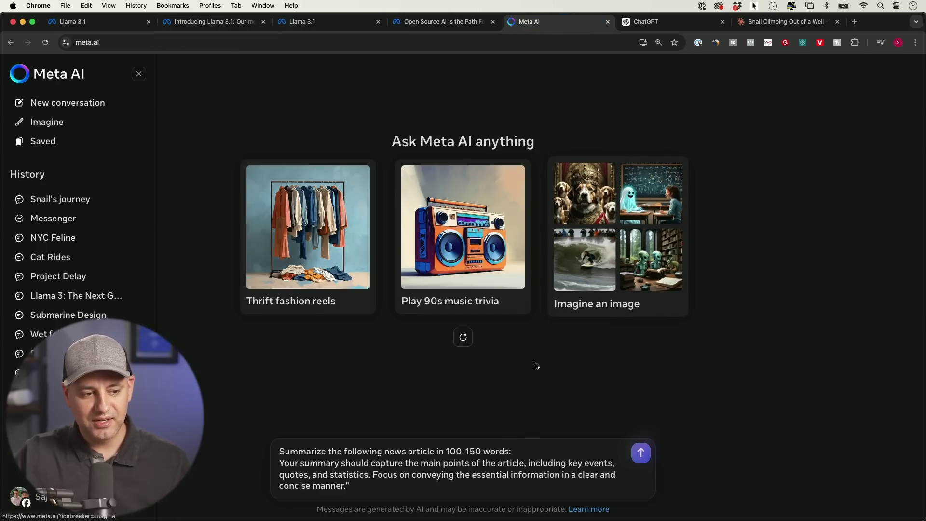
# Request a 100–150 word summary of the pasted article, then a bullet-point version
pyautogui.click(379, 494)
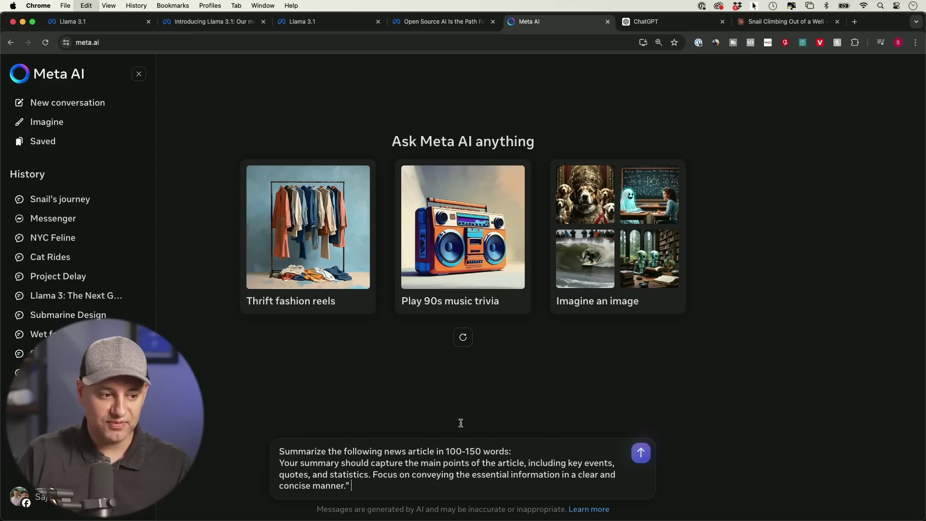
pyautogui.press('super+v')
pyautogui.press('Return')
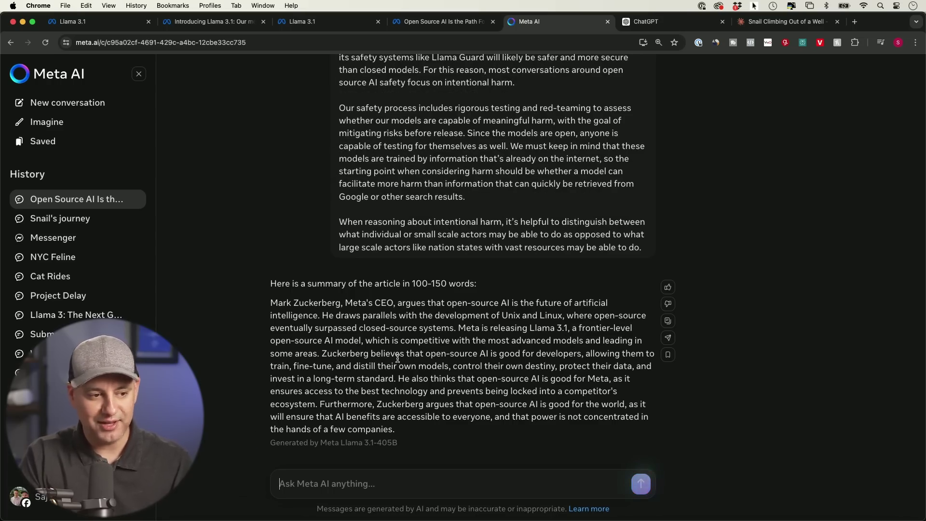
pyautogui.write('give me')
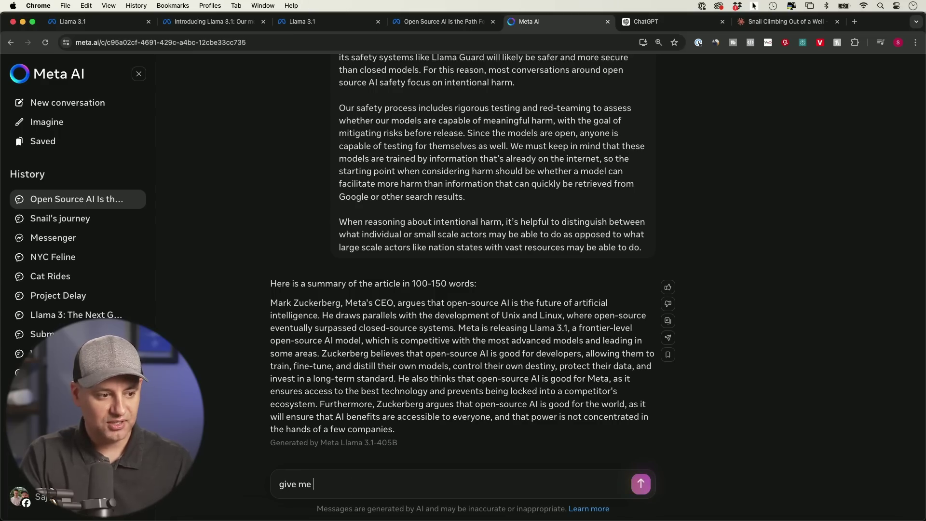
pyautogui.write(' this in bullet ')
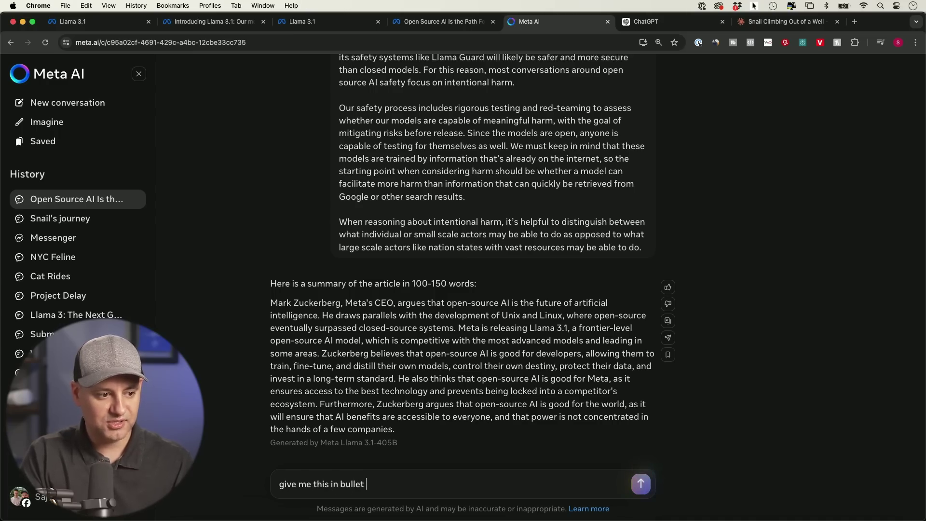
pyautogui.write('points')
pyautogui.press('Return')
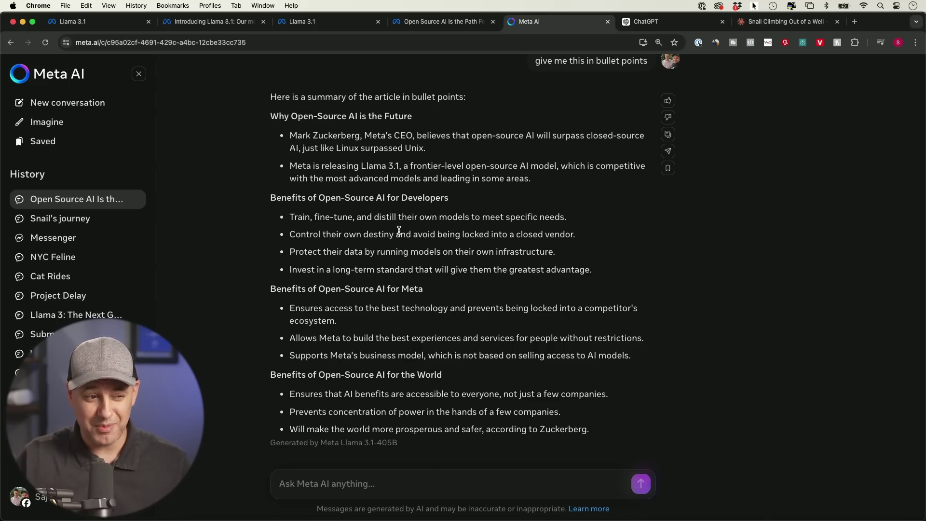
# Select the summary and check its word count in Word: 146 words
pyautogui.scroll(3, 399, 230)
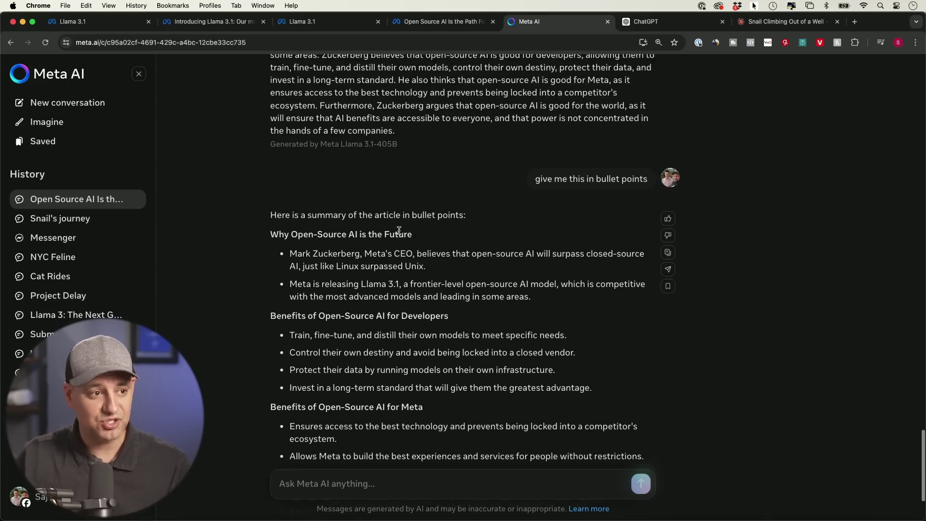
pyautogui.scroll(4, 399, 230)
pyautogui.moveTo(270, 162); pyautogui.dragTo(476, 294)
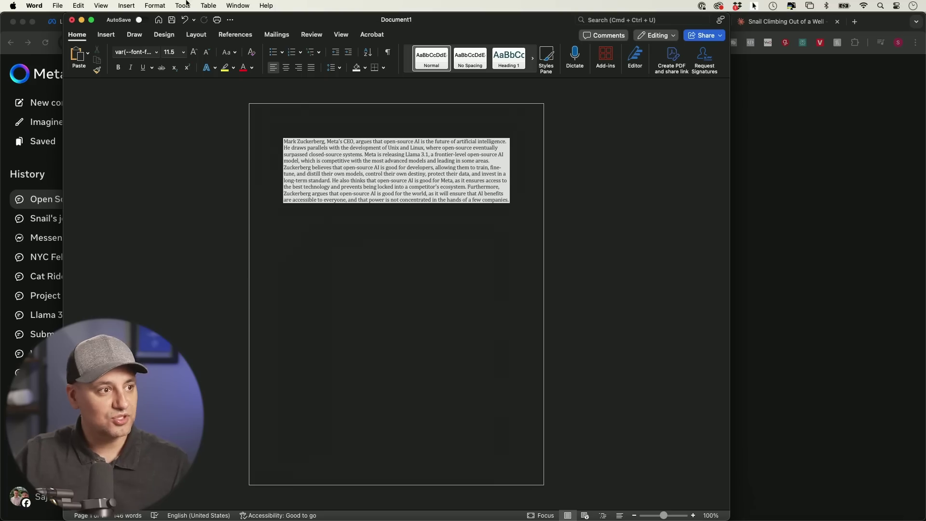
pyautogui.click(183, 5)
pyautogui.click(236, 99)
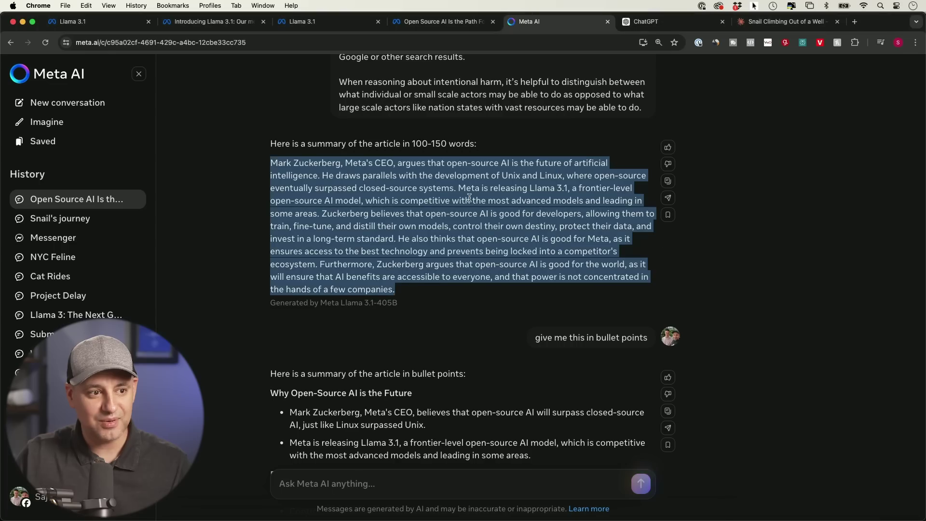
pyautogui.scroll(1, 424, 151)
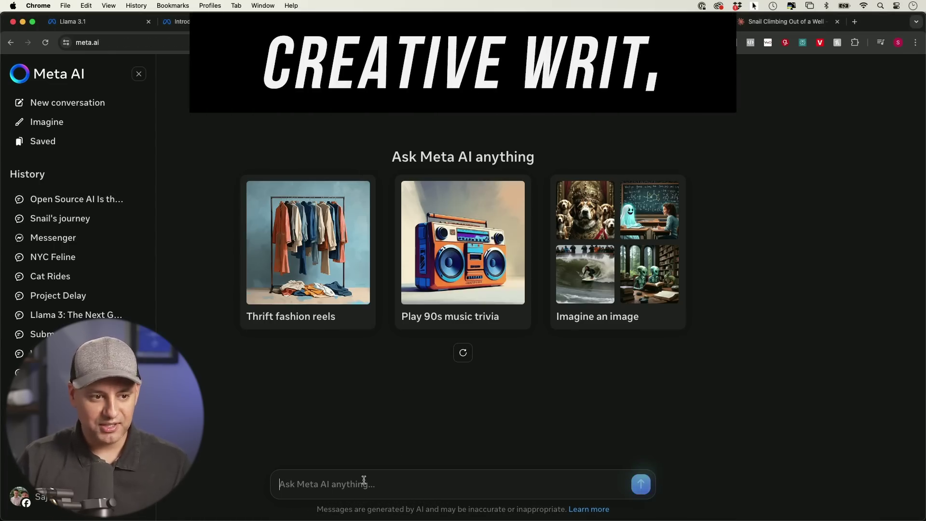
# Request a sub-200-word story about a hidden world in a reflection and select the reply
pyautogui.write('Generate a short story (less than 200 words) about a character who discovers a hidden world within their reflection.')
pyautogui.press('Return')
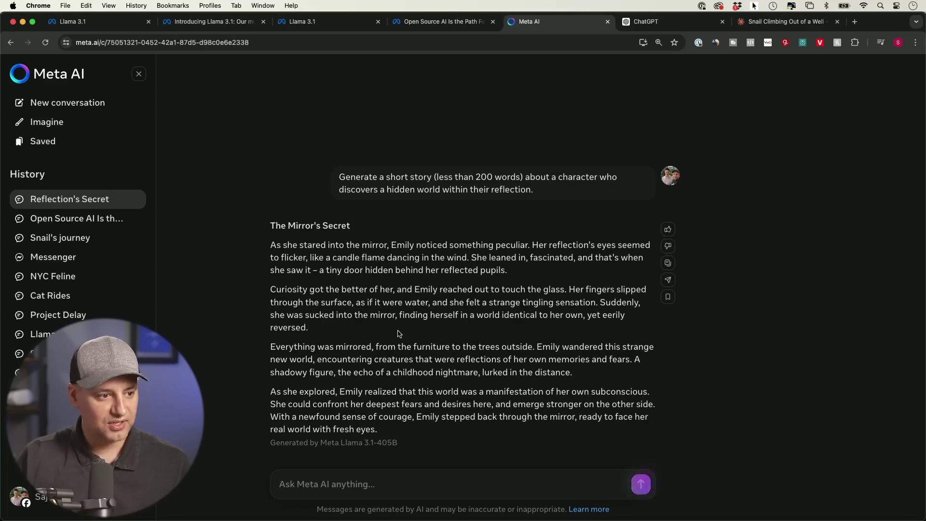
pyautogui.tripleClick(448, 282)
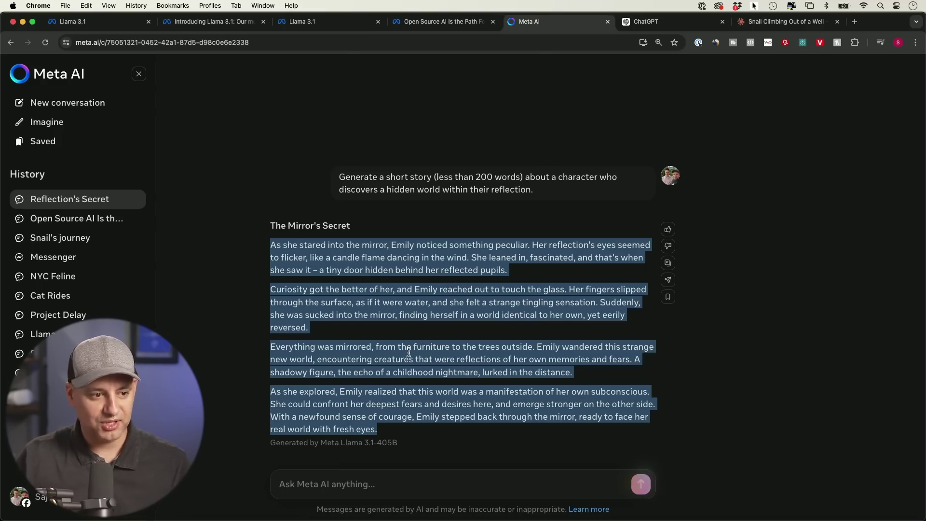
pyautogui.click(398, 343)
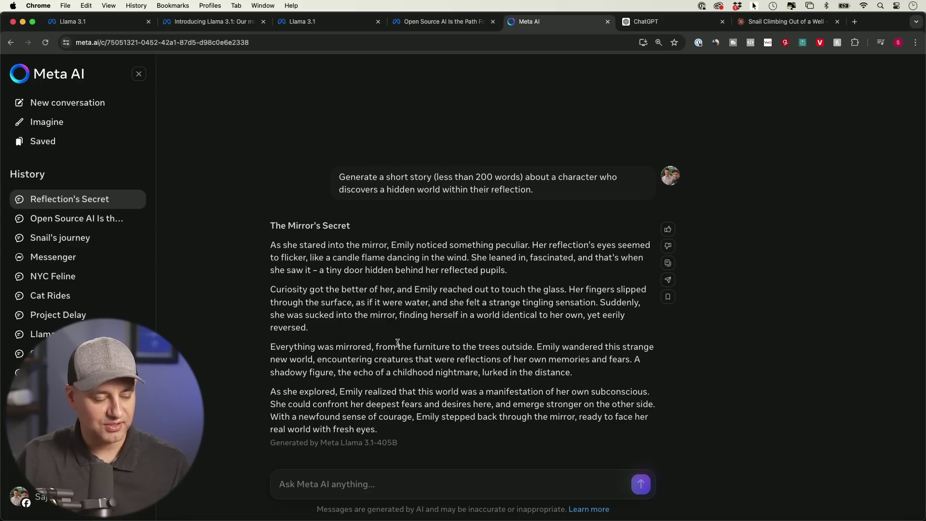
pyautogui.press('super+Tab')
# Confirm the story is 185 words in Word, then return to the smartwatch prompt in Meta AI
pyautogui.click(238, 260)
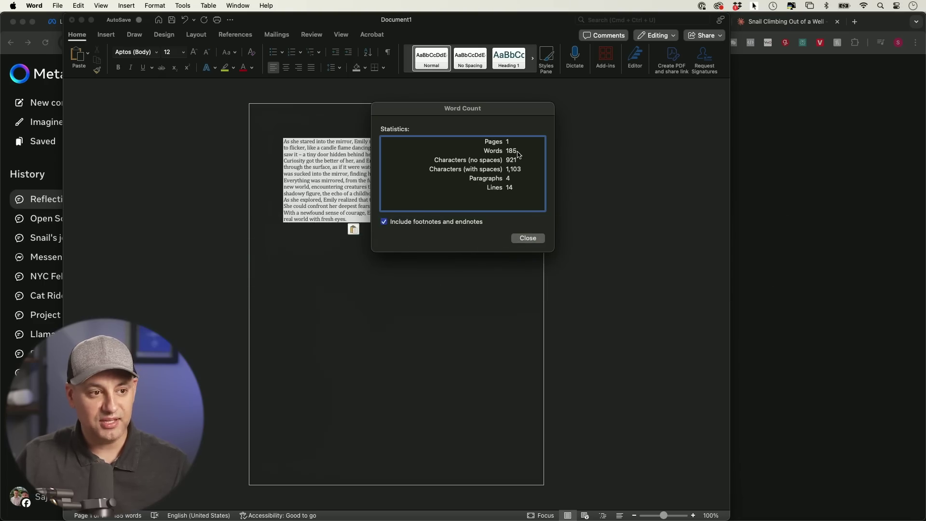
pyautogui.click(882, 179)
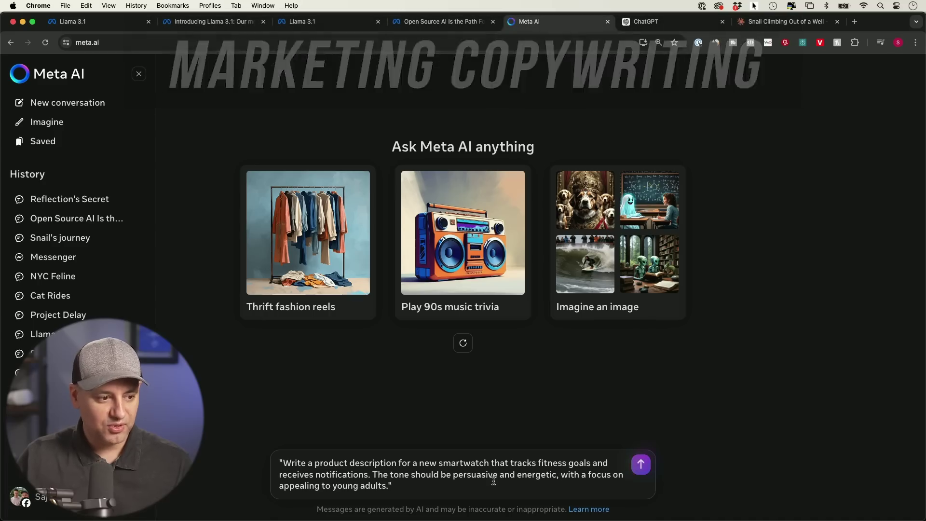
# Send the energetic smartwatch description prompt and read through the PulsePro reply
pyautogui.click(641, 472)
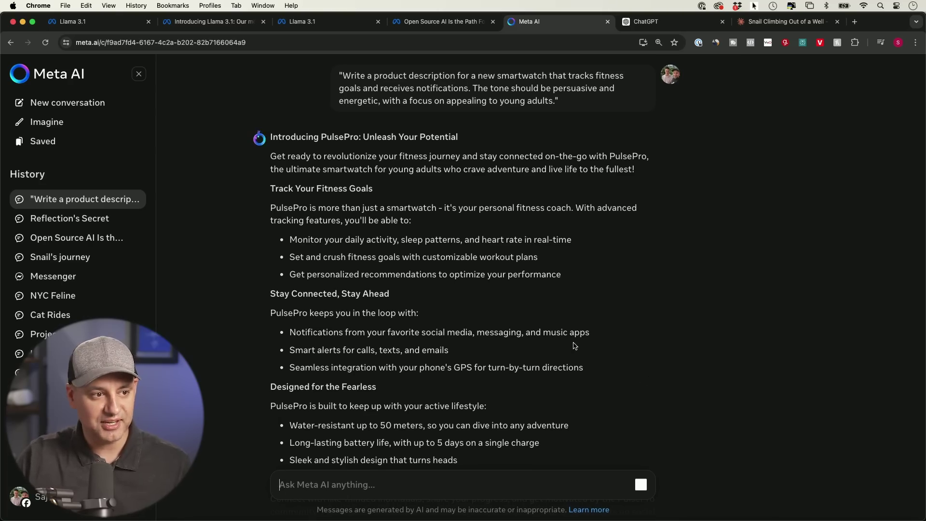
pyautogui.moveTo(321, 136); pyautogui.dragTo(362, 136)
pyautogui.click(324, 137)
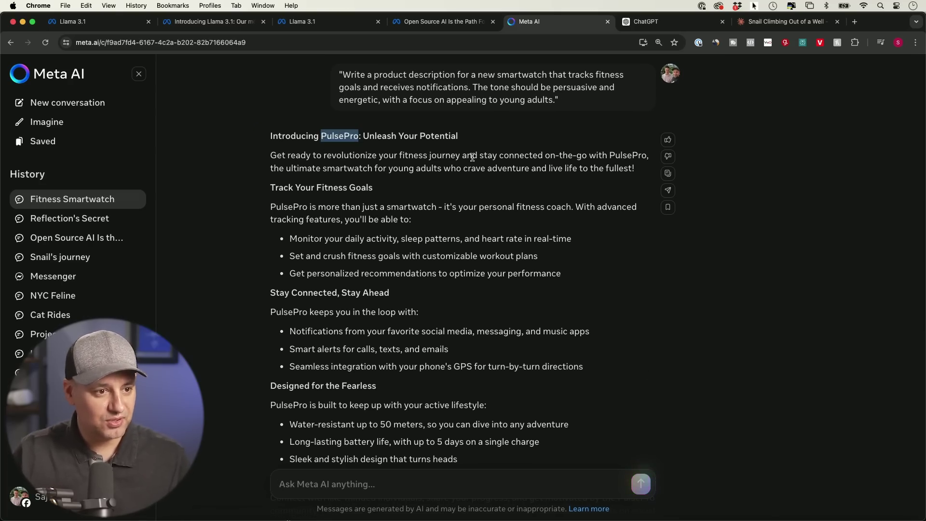
pyautogui.scroll(-2, 392, 186)
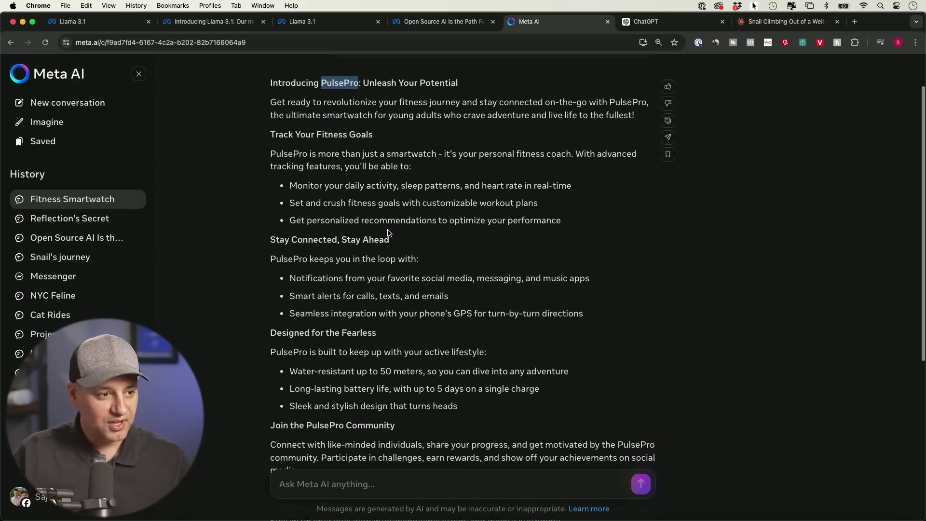
pyautogui.scroll(-5, 333, 292)
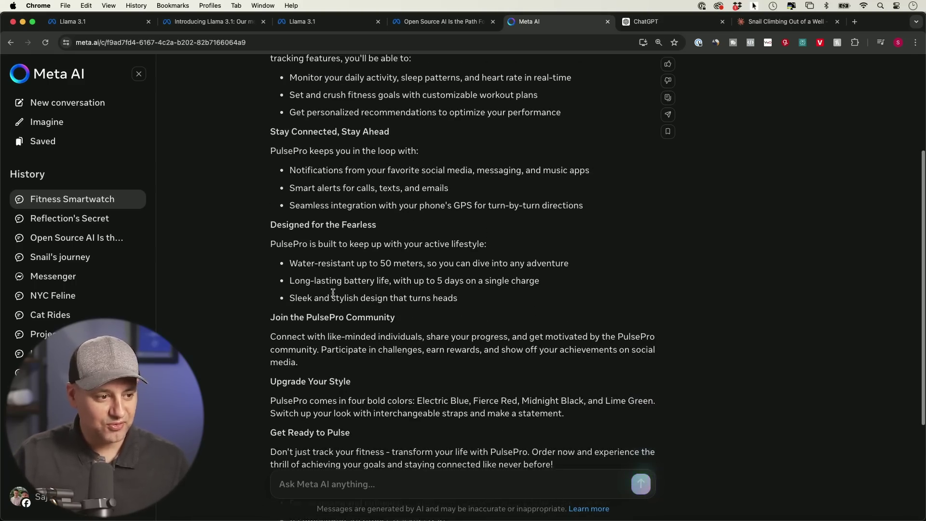
pyautogui.keyDown('shift'); pyautogui.click(348, 410); pyautogui.keyUp('shift')
pyautogui.click(347, 410)
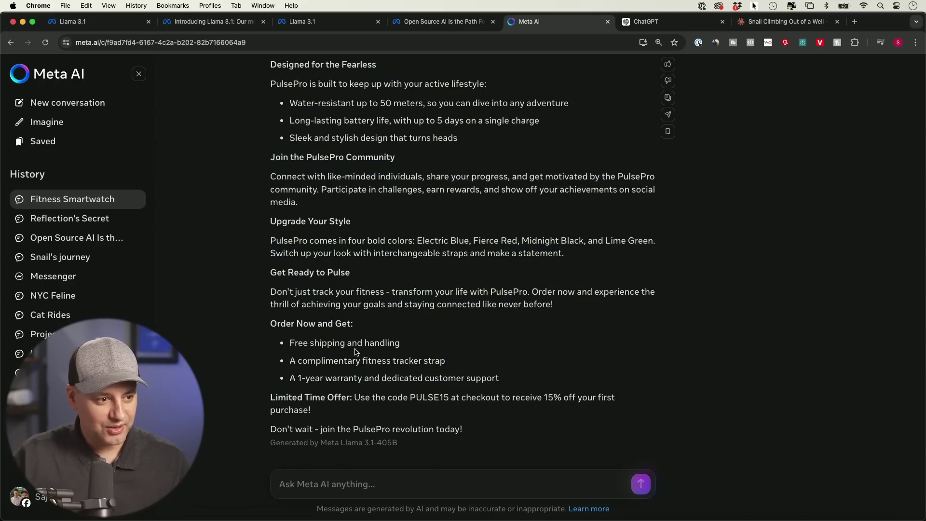
pyautogui.scroll(2, 540, 351)
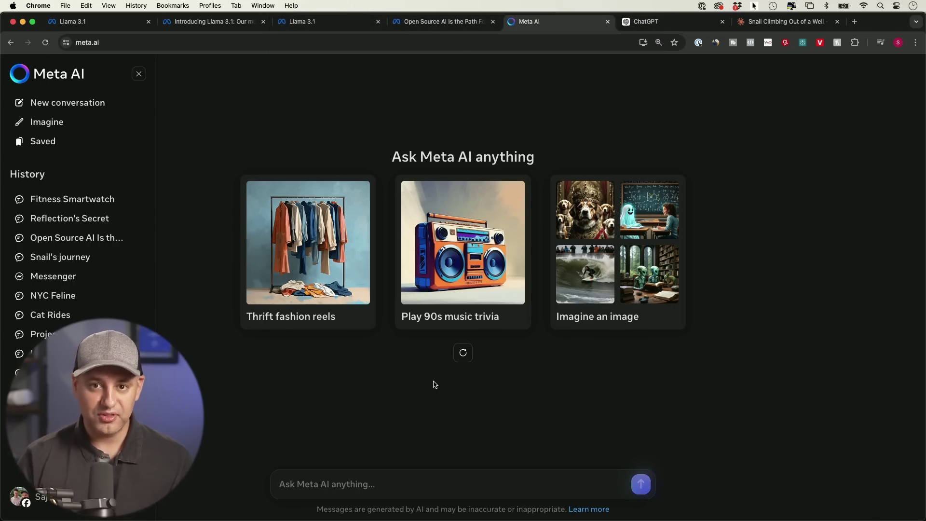
# Ask for a Disney VR product idea and scroll through the Disney Dreamscapes plan
pyautogui.write('Digital Product Idea: Generate a digital product idea for a company like Disney to enter the virtual reality market.')
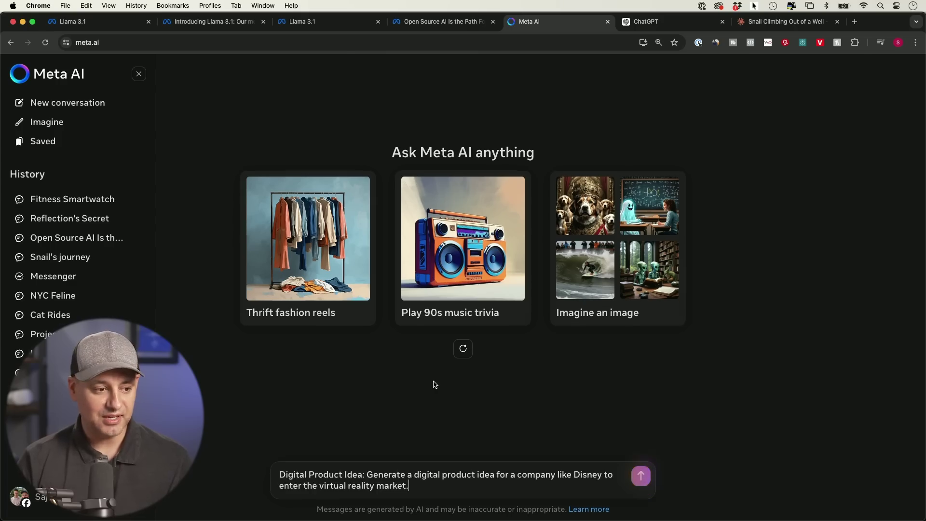
pyautogui.press('Return')
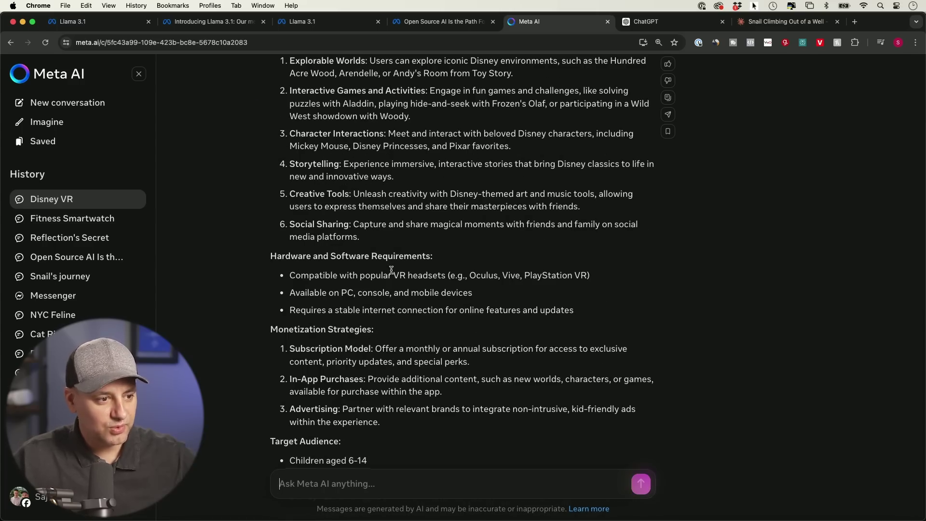
pyautogui.scroll(-3, 391, 270)
pyautogui.moveTo(271, 256); pyautogui.dragTo(426, 259)
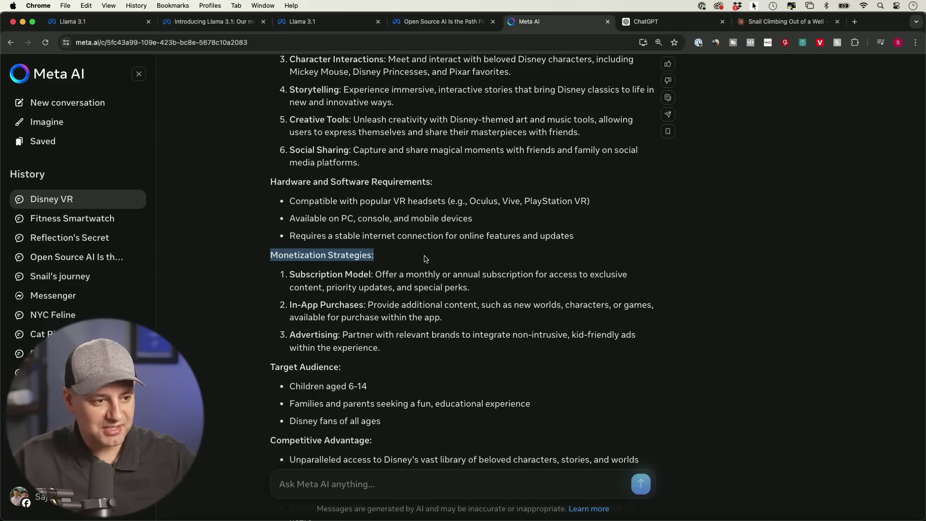
pyautogui.scroll(-3, 437, 273)
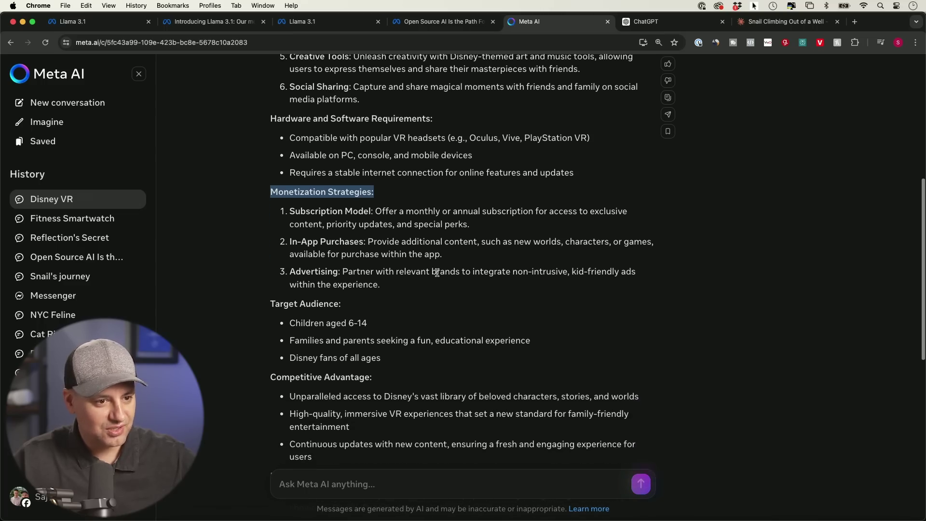
pyautogui.scroll(-1, 437, 273)
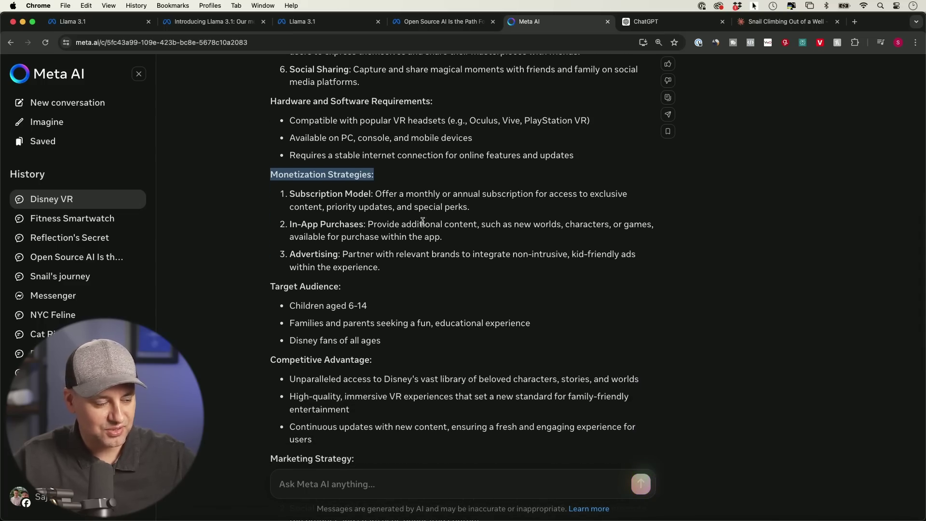
pyautogui.scroll(-7, 404, 310)
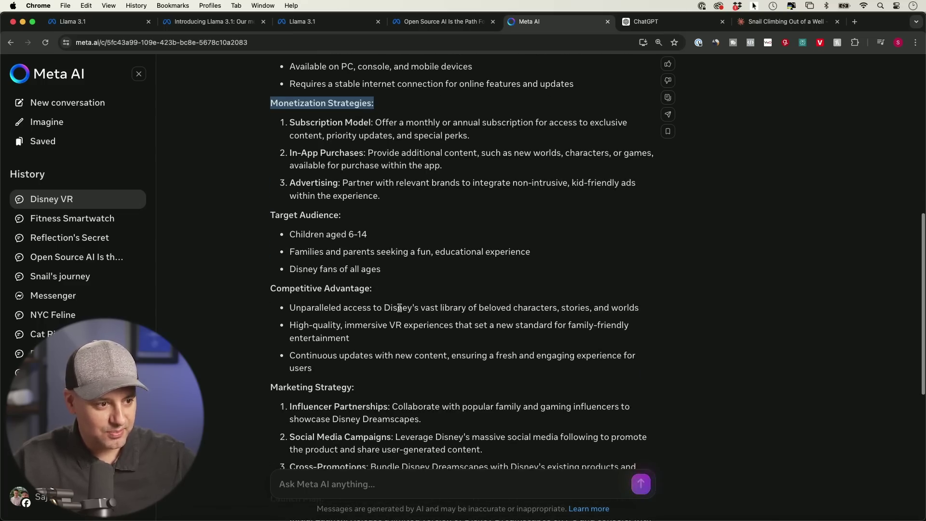
pyautogui.scroll(-9, 404, 309)
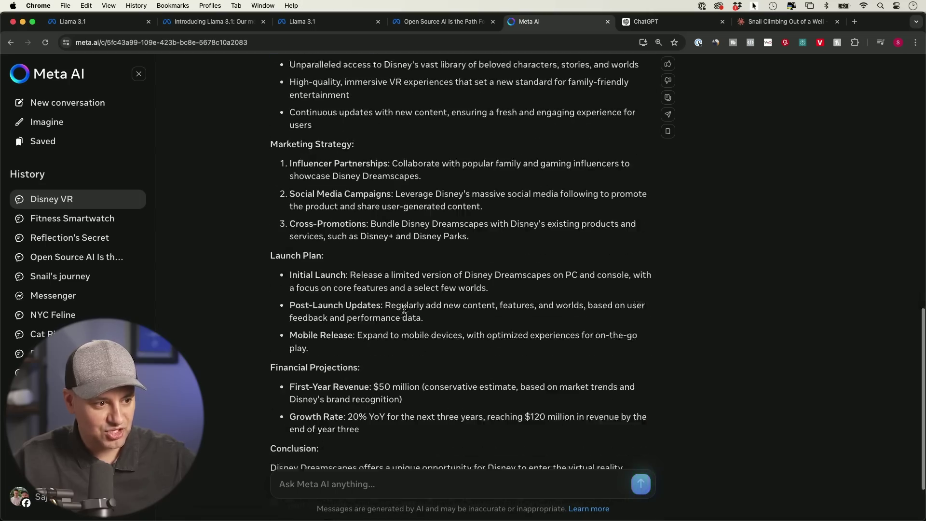
pyautogui.scroll(-3, 410, 303)
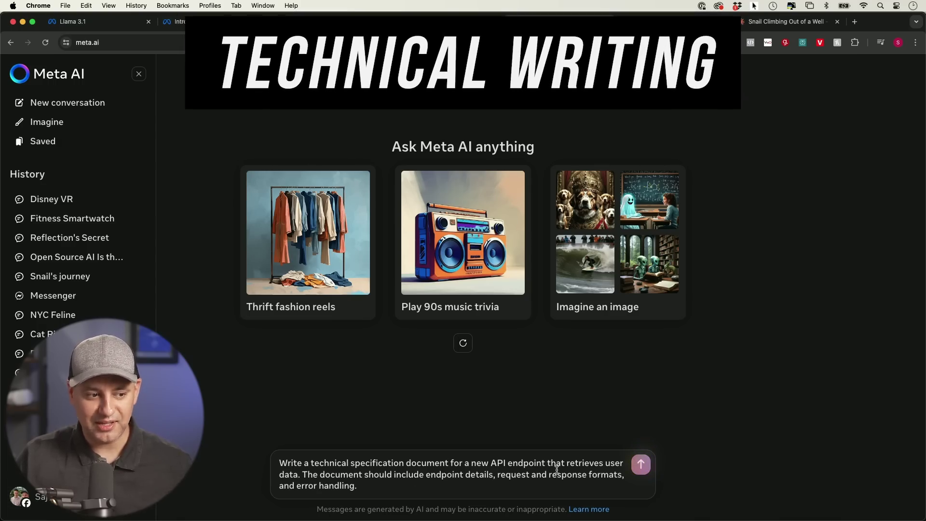
# Send the user-data retrieval API spec prompt and scroll through the reply
pyautogui.click(642, 464)
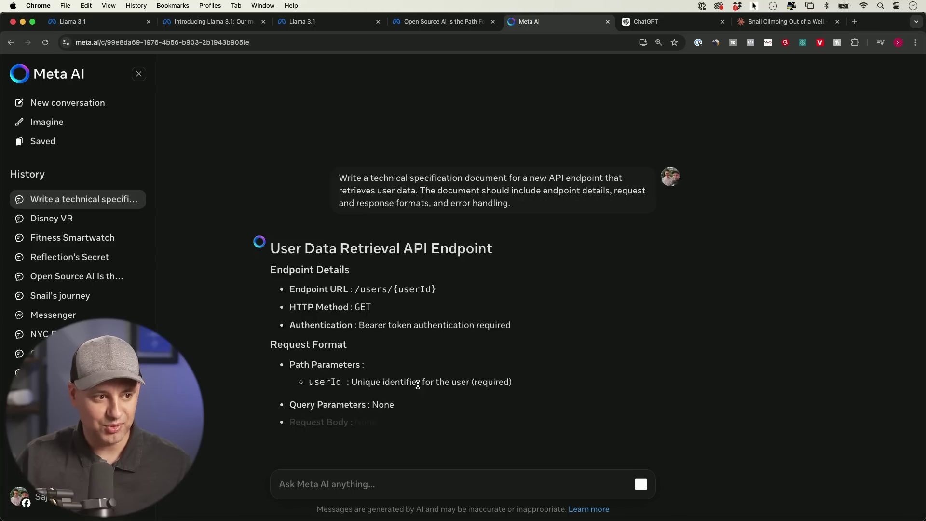
pyautogui.scroll(-7, 504, 236)
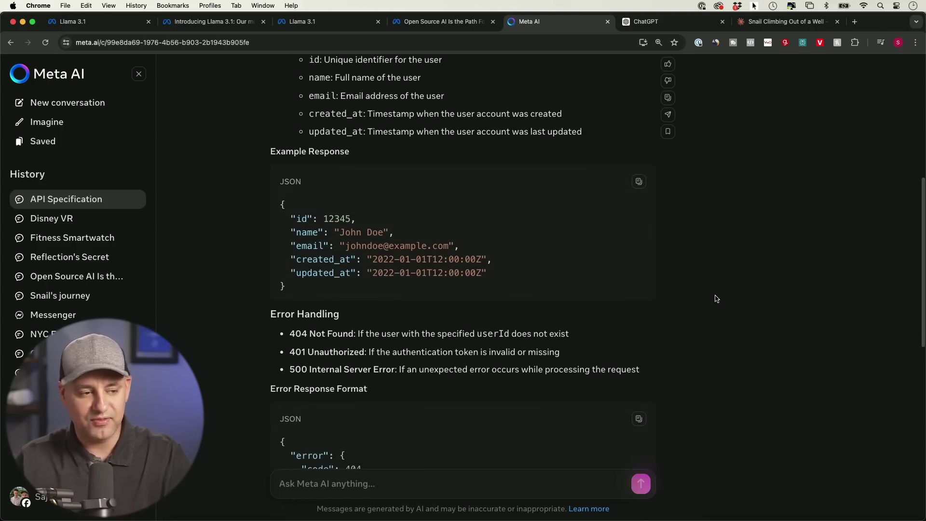
pyautogui.scroll(-2, 711, 297)
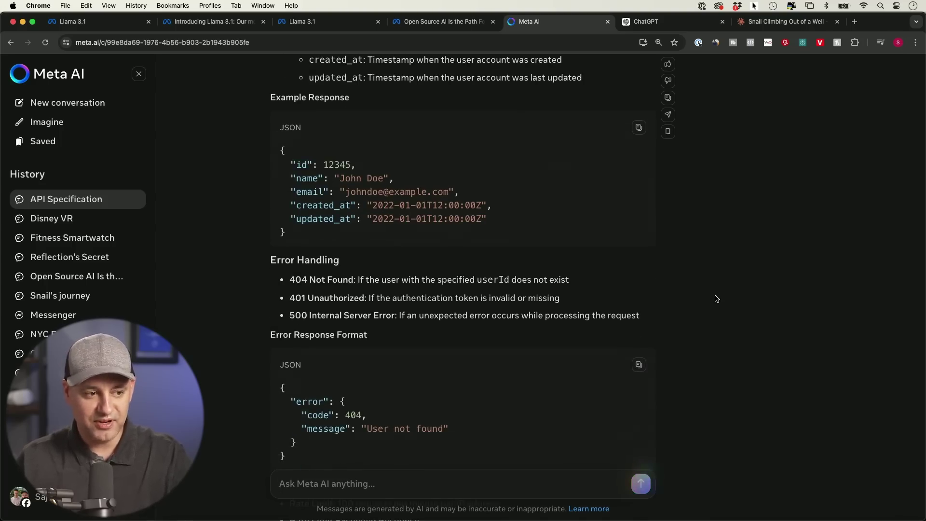
pyautogui.scroll(-4, 659, 340)
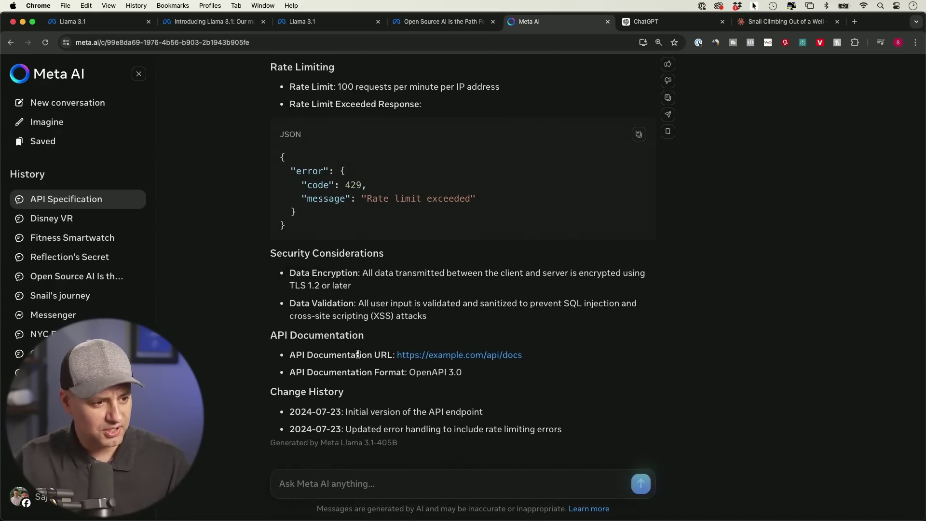
# Try the spec's documentation link, close the 404 page, and re-scan the reply
pyautogui.click(432, 357)
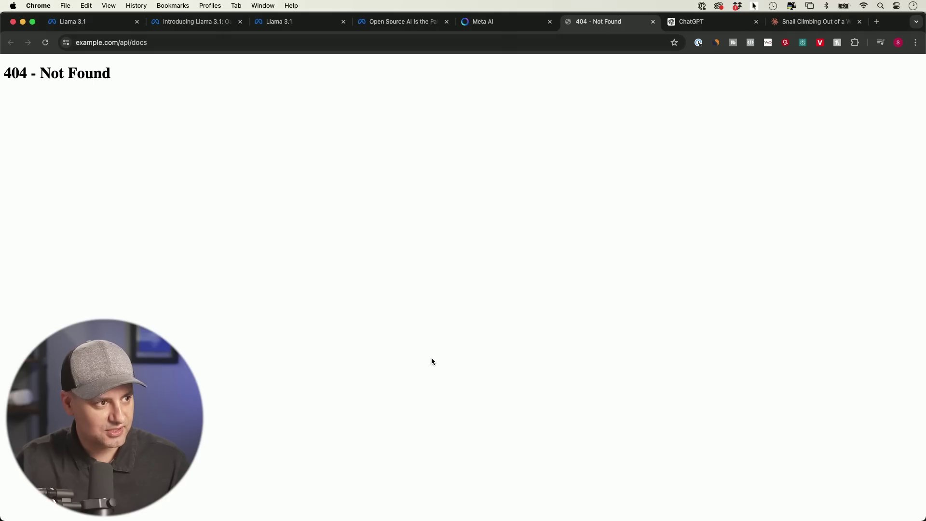
pyautogui.press('super+w')
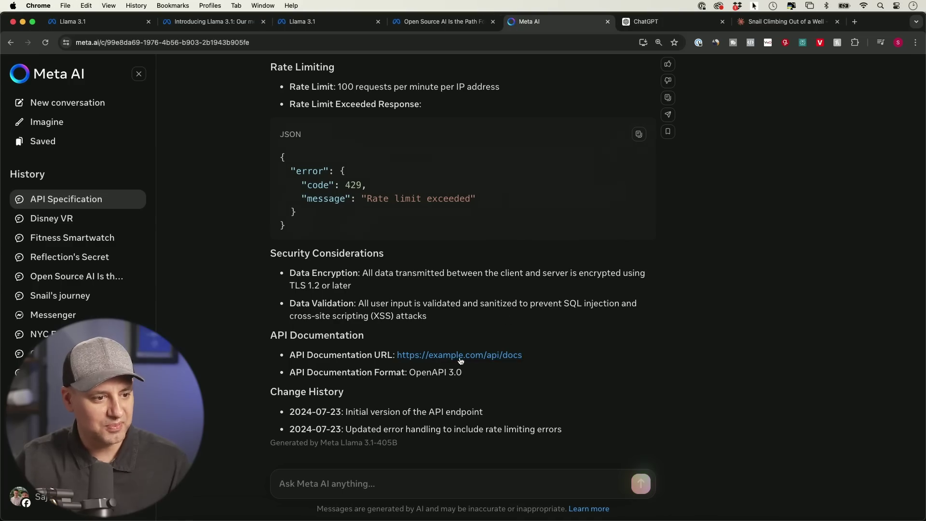
pyautogui.scroll(6, 549, 374)
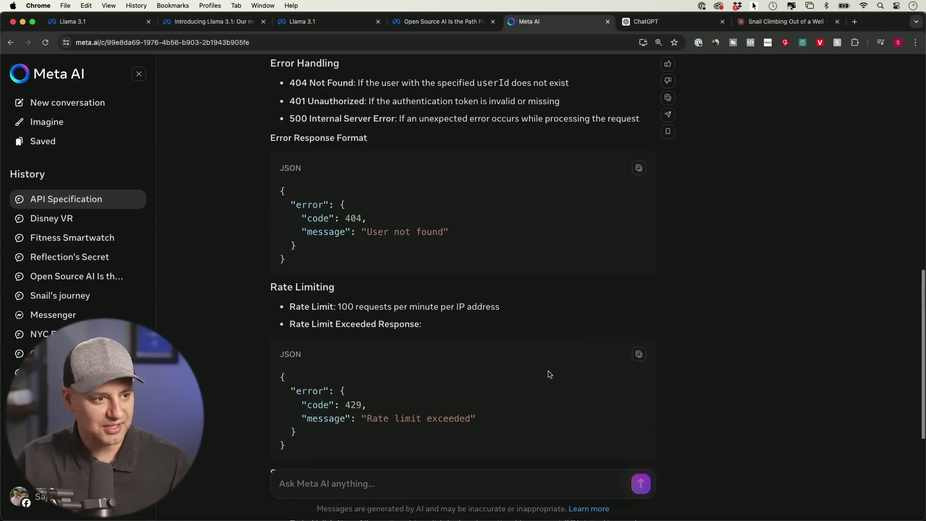
pyautogui.scroll(7, 549, 375)
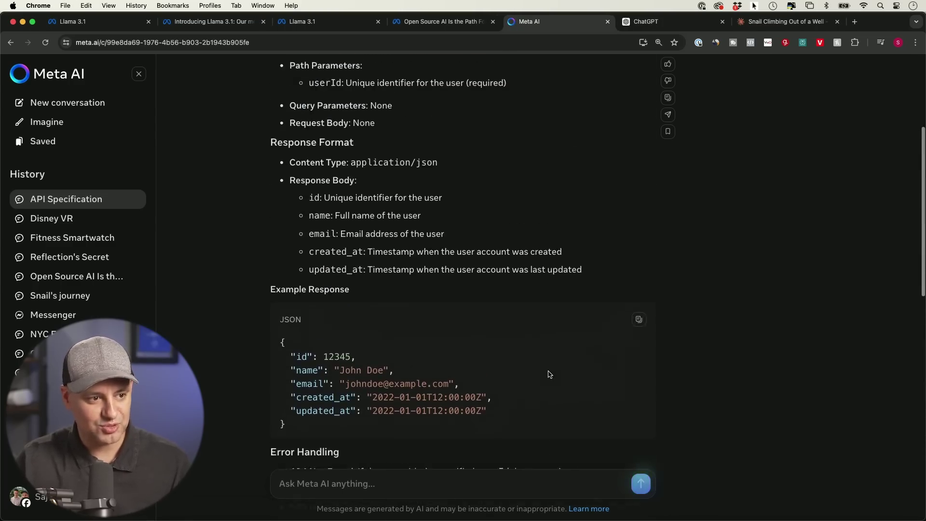
pyautogui.scroll(4, 549, 374)
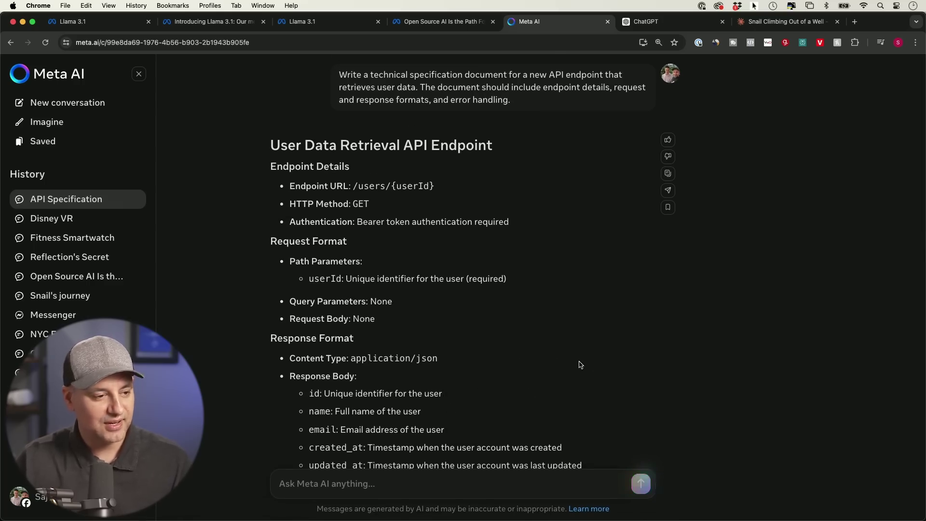
pyautogui.scroll(-15, 580, 365)
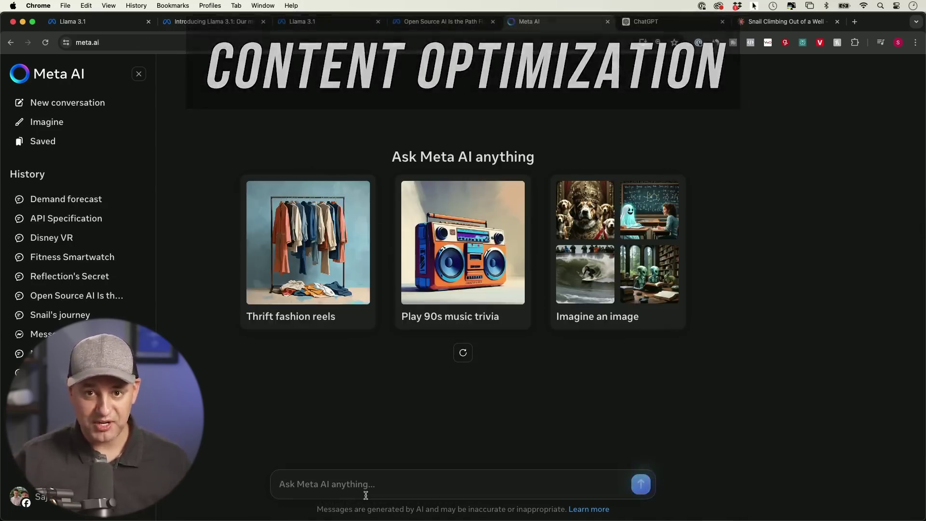
# Enter the prompt to optimize a blog post title and meta description for search engines
pyautogui.write('Optimize a given blog post title and meta description for search engines, using relevant keywords and attention-grabbing language')
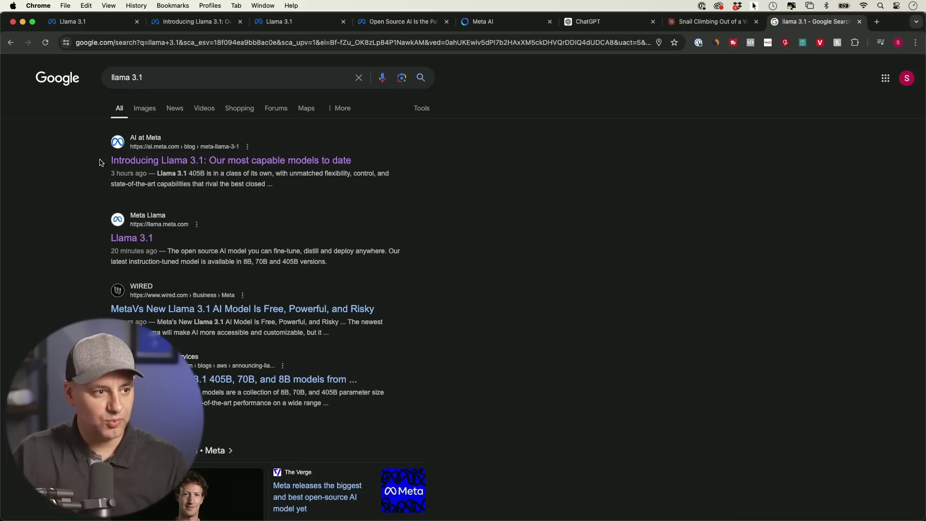
# Select the Introducing Llama 3.1 result's title and snippet, then the optimized meta description
pyautogui.moveTo(99, 163); pyautogui.dragTo(485, 157)
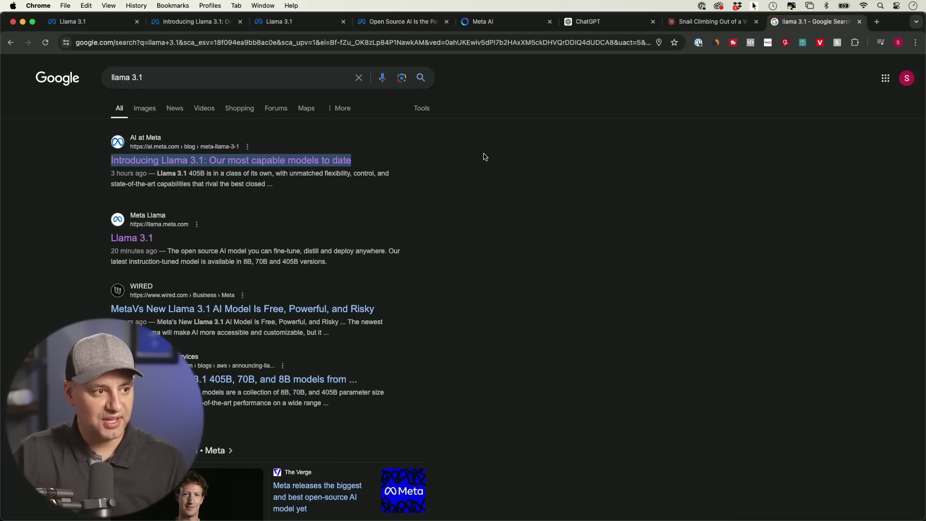
pyautogui.click(158, 173)
pyautogui.moveTo(158, 174); pyautogui.dragTo(256, 185)
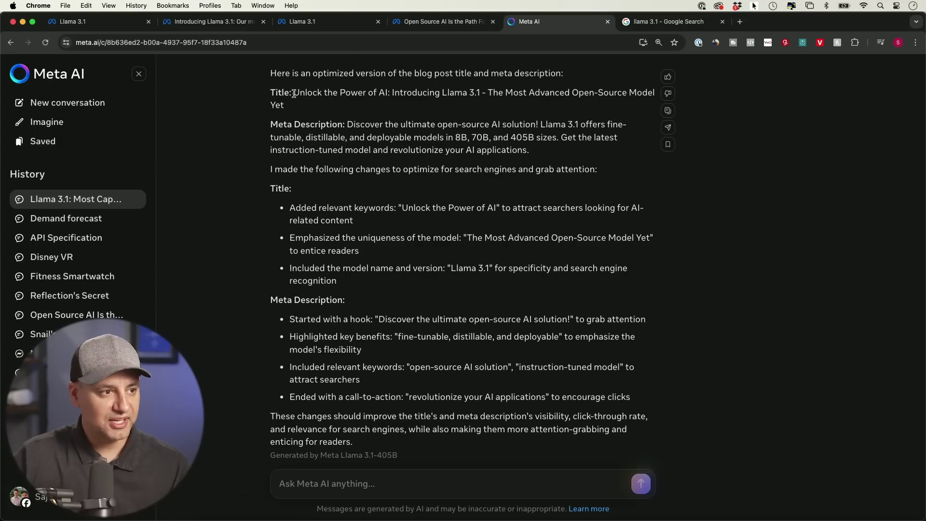
pyautogui.moveTo(294, 93); pyautogui.dragTo(537, 151)
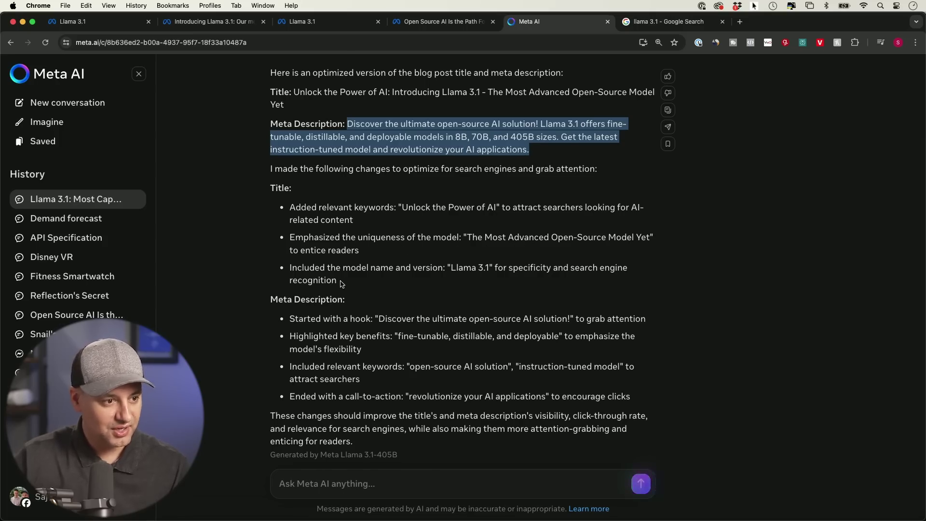
# Scroll through the optimized Llama 3.1 title and meta description answer, clearing the selection
pyautogui.scroll(-1, 397, 276)
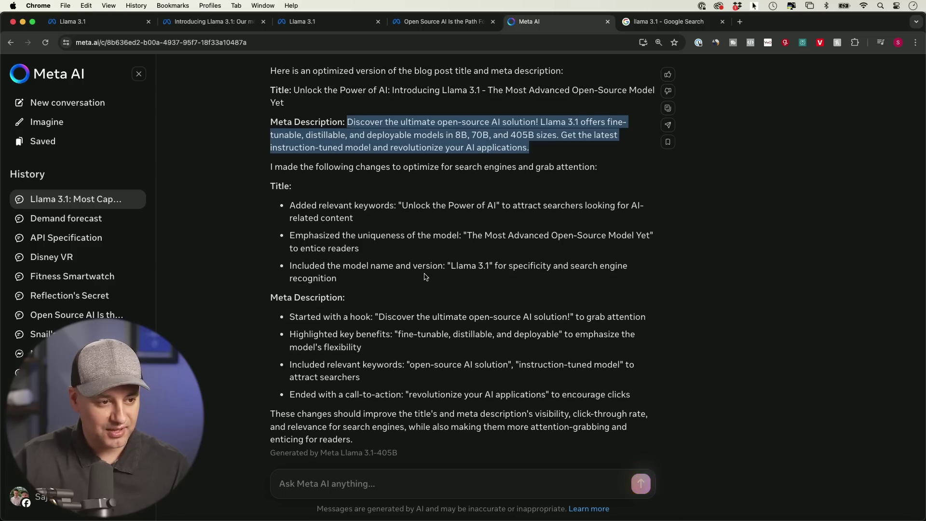
pyautogui.scroll(-1, 498, 276)
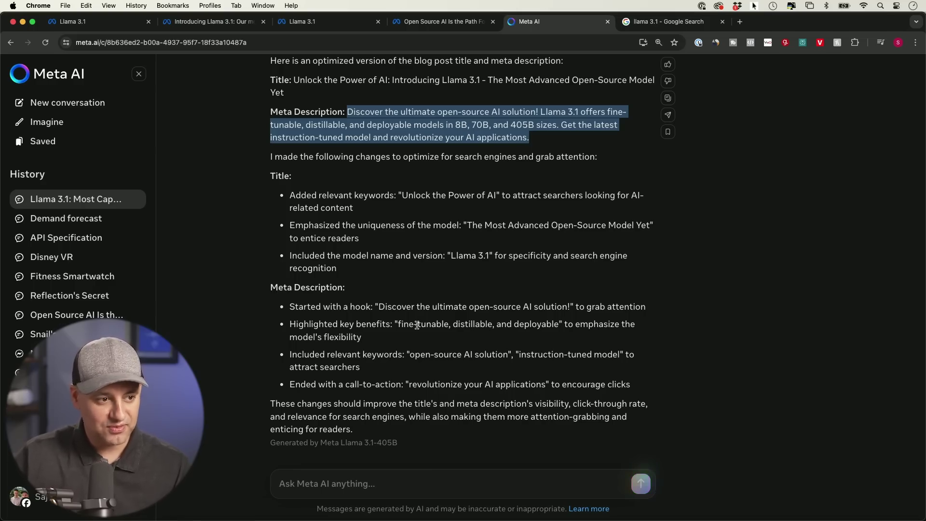
pyautogui.click(461, 292)
pyautogui.scroll(1, 462, 292)
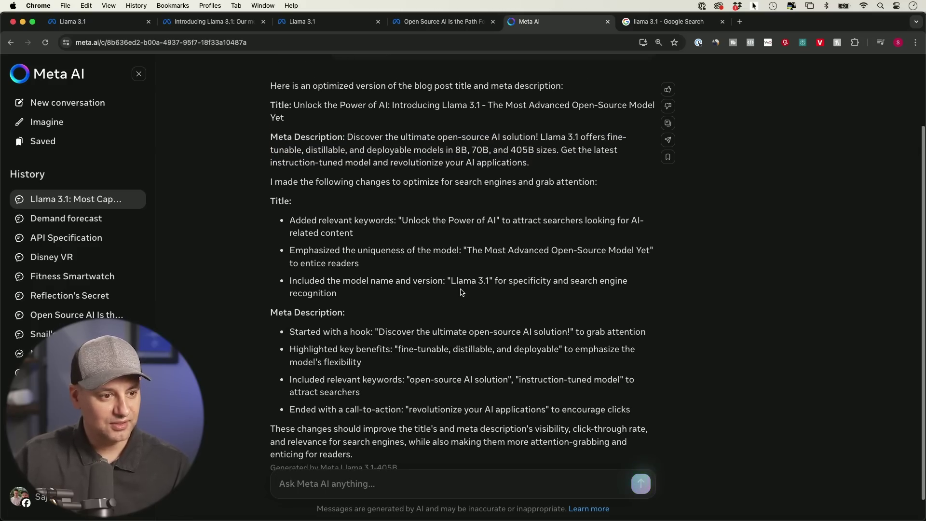
pyautogui.scroll(-1, 461, 292)
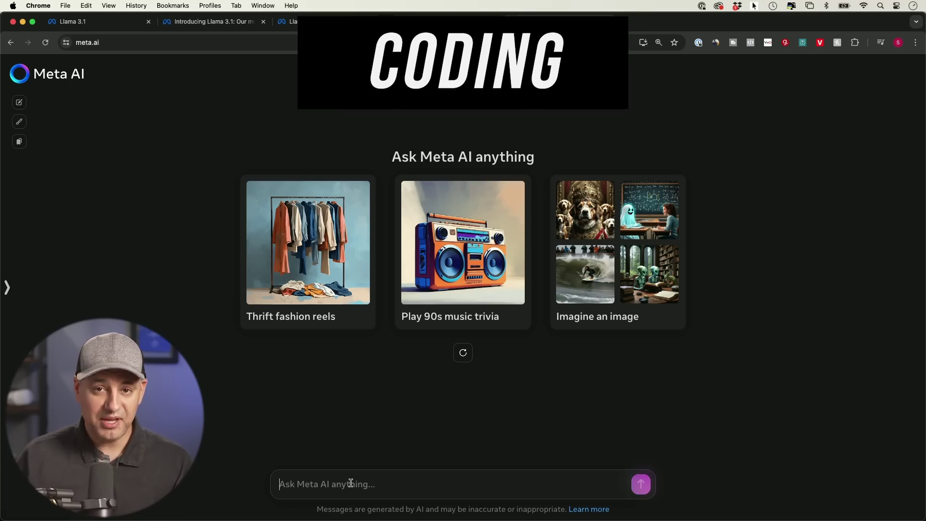
# Send the request for a Python checkers game that runs as a Mac app
pyautogui.click(350, 483)
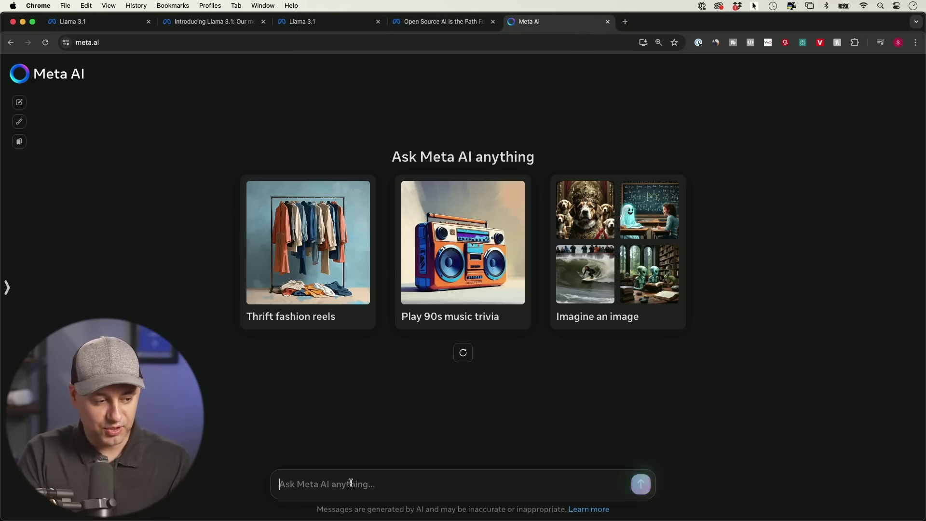
pyautogui.write('create a game of checkers that I can run on my mac as an app')
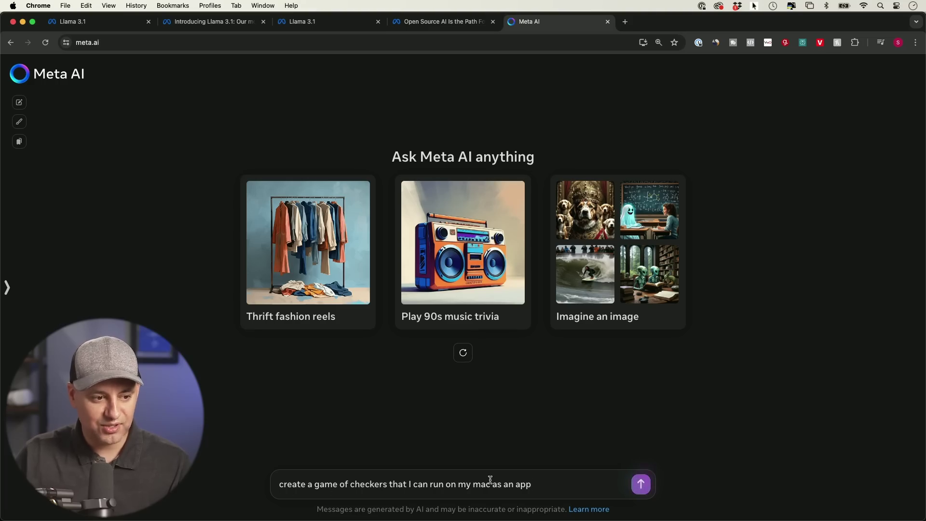
pyautogui.click(640, 483)
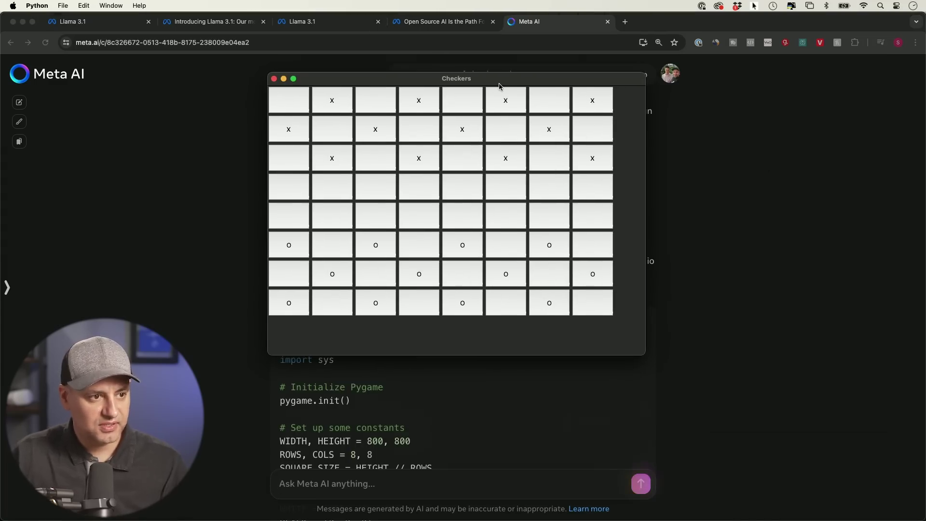
# Place x and o pieces across rows 4 and 5 of the first Checkers board
pyautogui.moveTo(499, 86); pyautogui.dragTo(499, 85)
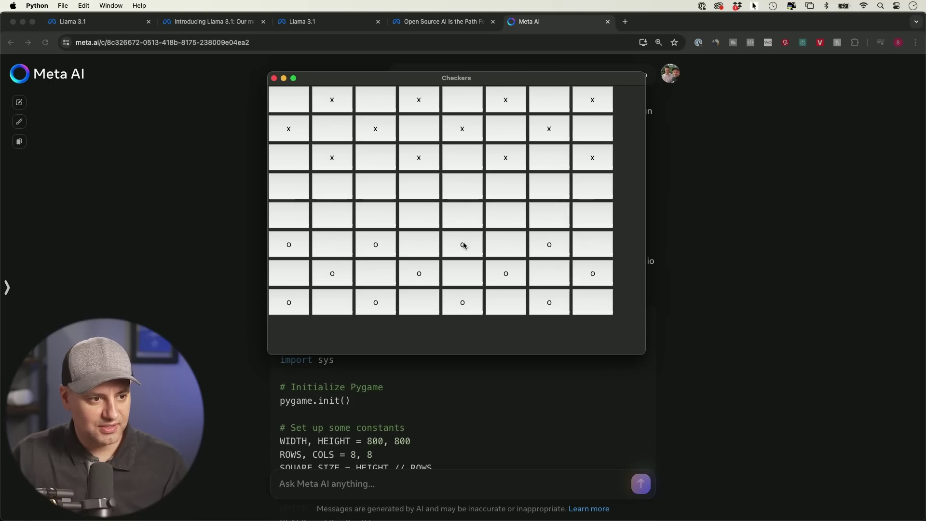
pyautogui.click(423, 218)
pyautogui.click(423, 218)
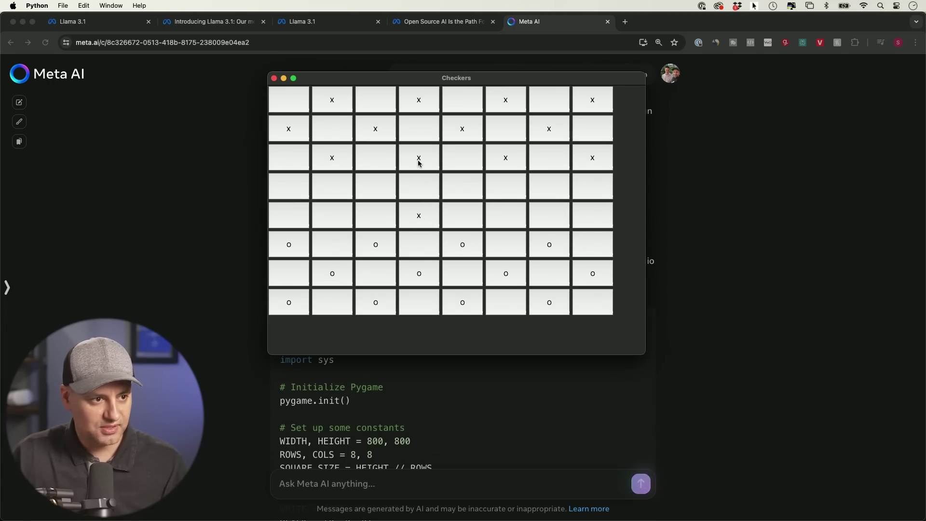
pyautogui.click(378, 187)
pyautogui.click(379, 216)
pyautogui.click(379, 216)
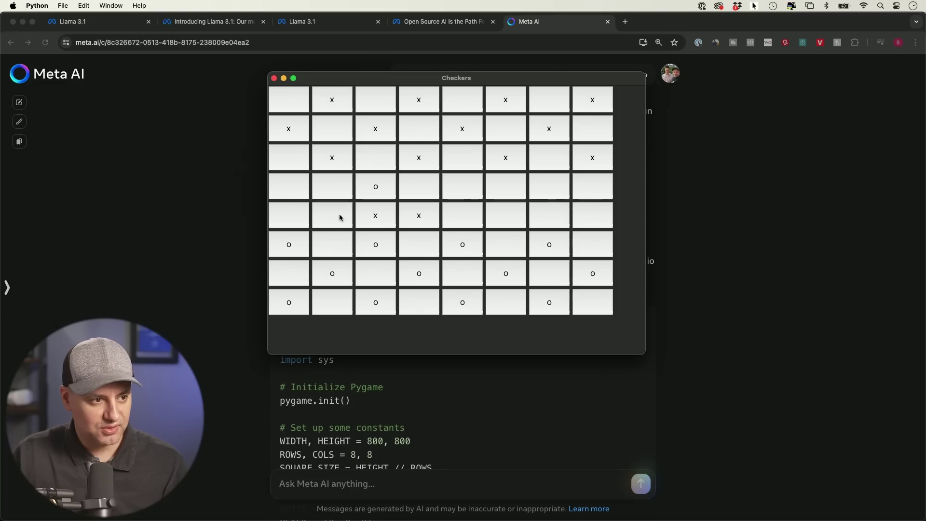
pyautogui.click(330, 189)
pyautogui.click(424, 188)
pyautogui.click(464, 187)
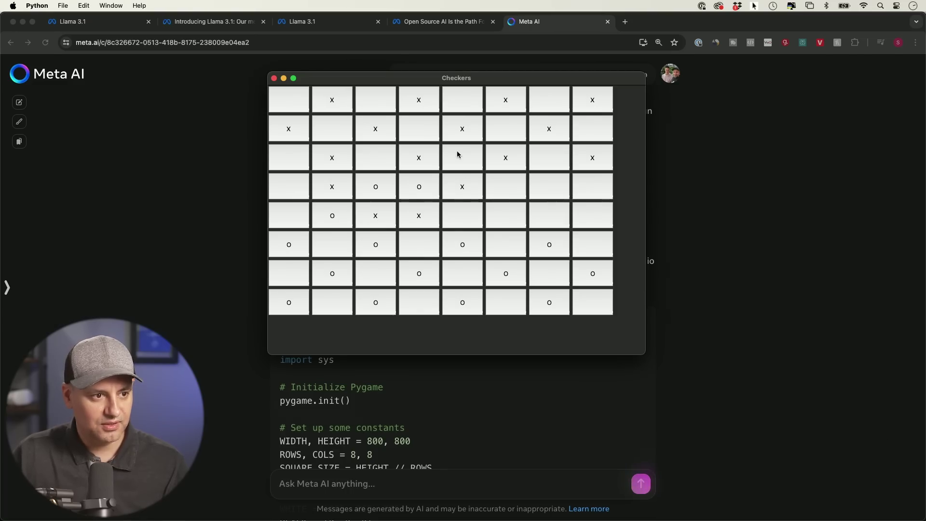
pyautogui.click(461, 216)
pyautogui.click(512, 218)
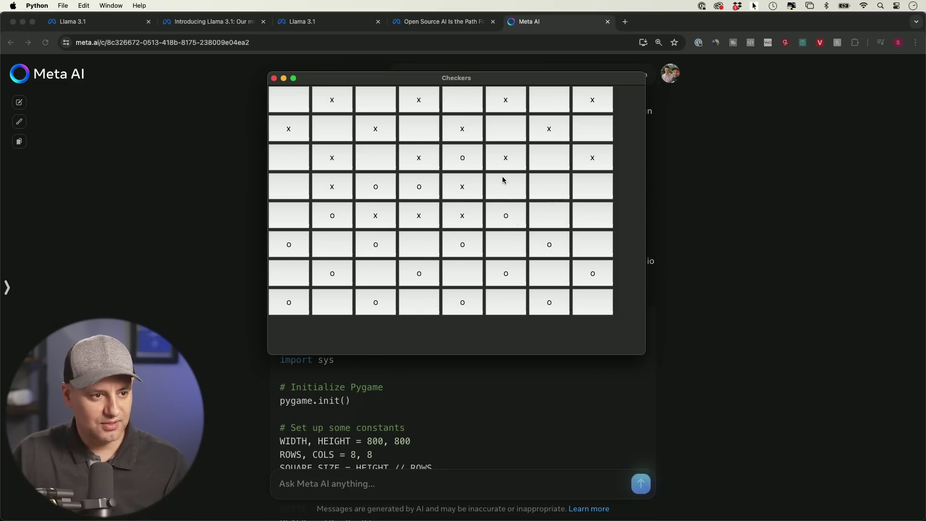
pyautogui.click(502, 180)
pyautogui.click(558, 149)
pyautogui.click(484, 117)
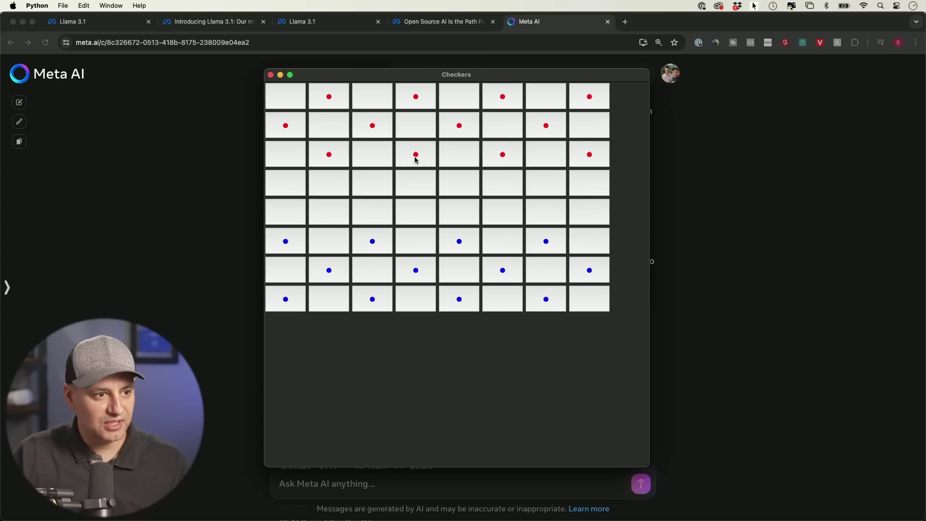
# On the dotted board, try moving a blue piece and red pieces from row 3 downward
pyautogui.click(460, 245)
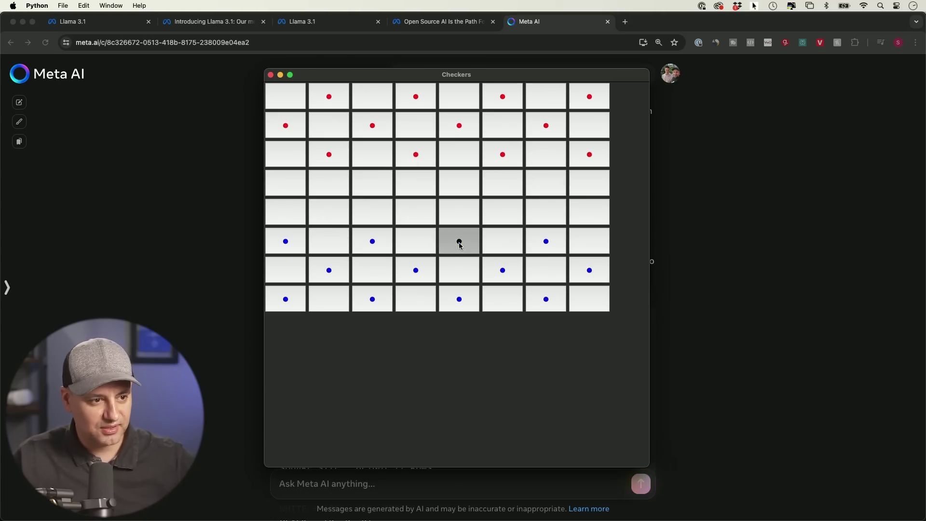
pyautogui.click(405, 214)
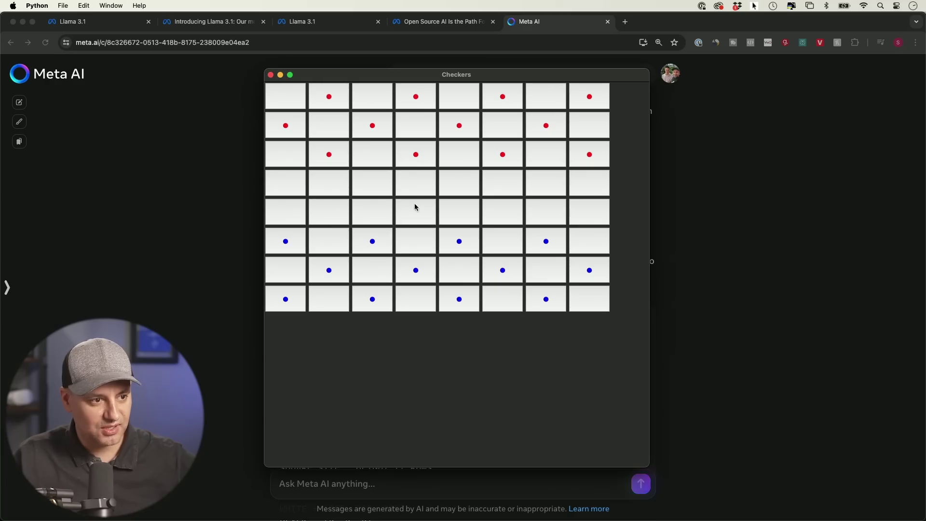
pyautogui.click(417, 158)
pyautogui.click(458, 182)
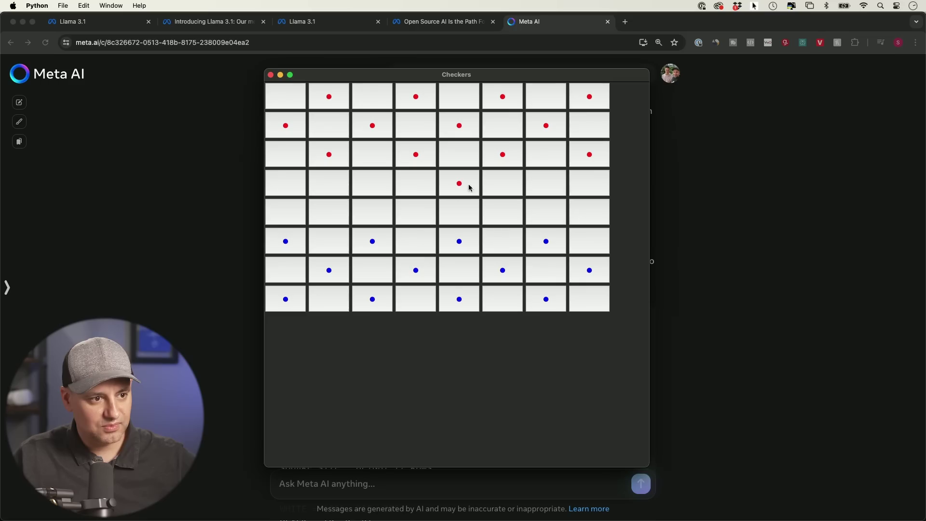
pyautogui.click(422, 219)
pyautogui.click(465, 186)
pyautogui.click(511, 218)
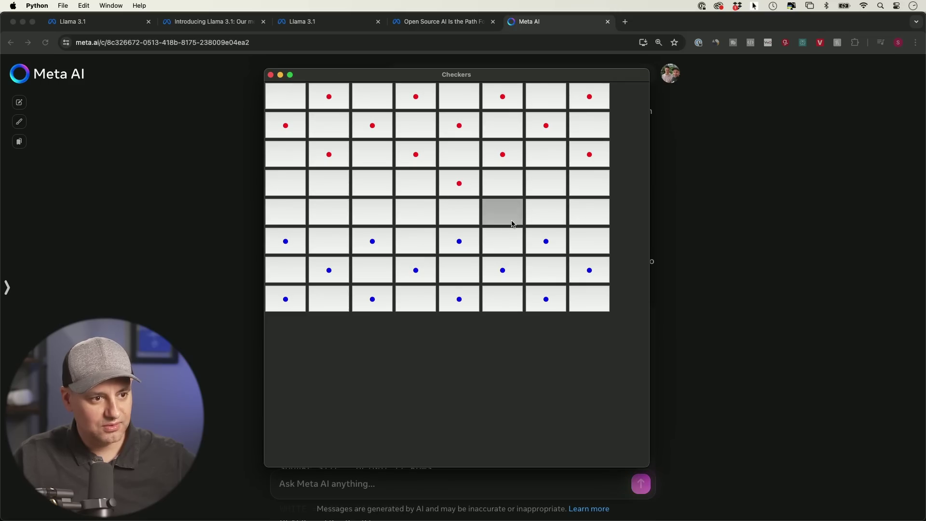
pyautogui.click(344, 152)
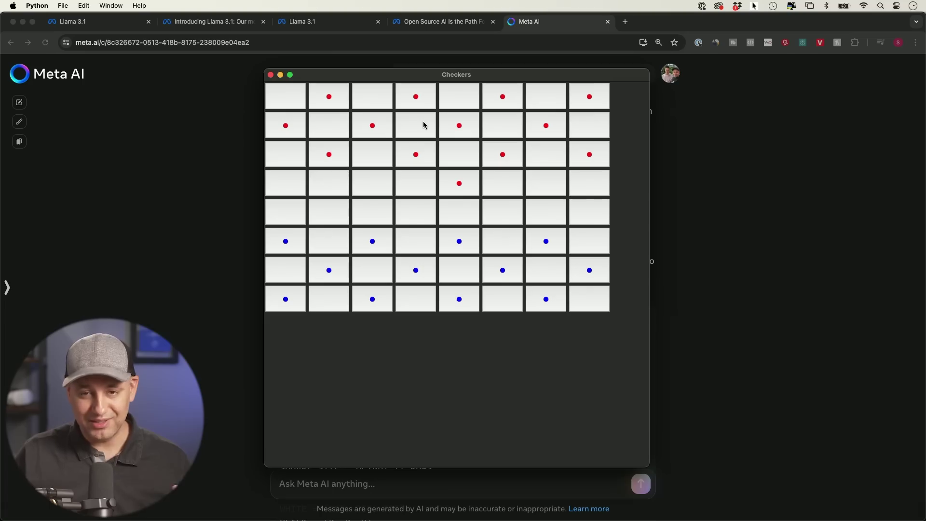
# Move the red piece from row 4, column 5 diagonally to row 5, column 4, then try further moves
pyautogui.click(446, 184)
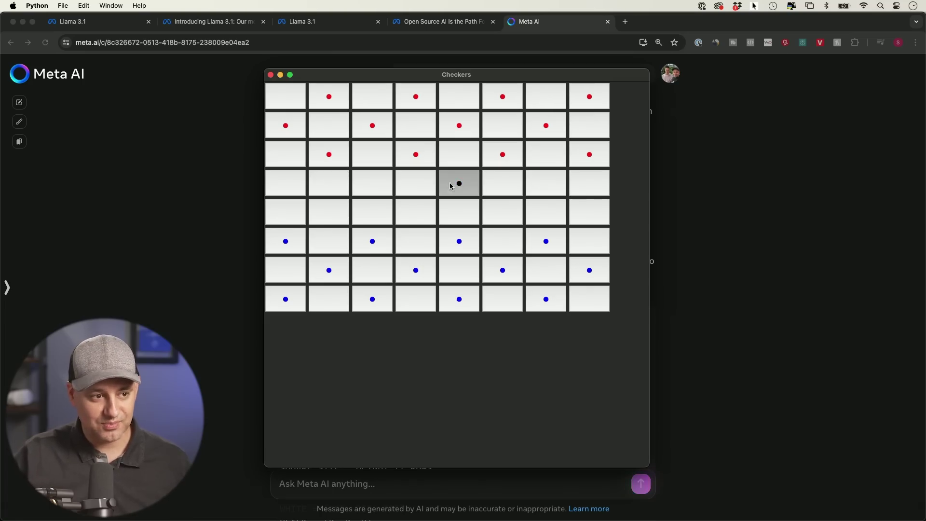
pyautogui.click(419, 216)
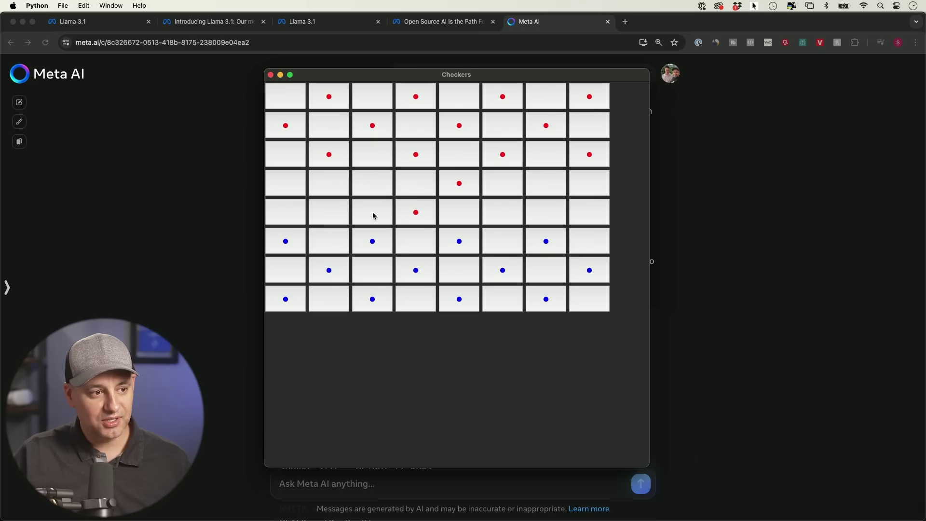
pyautogui.click(409, 241)
pyautogui.click(534, 213)
pyautogui.click(477, 188)
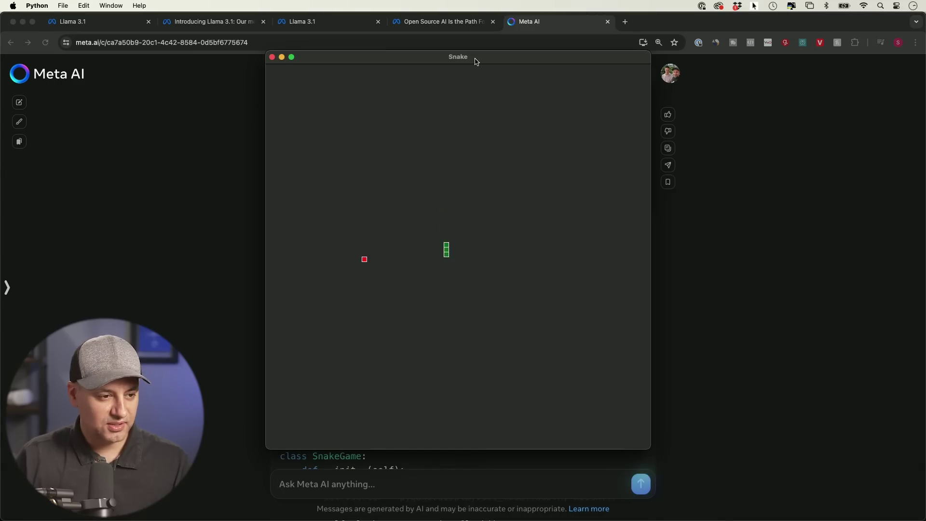
# Steer the newly launched snake left toward the red food
pyautogui.press('Left')
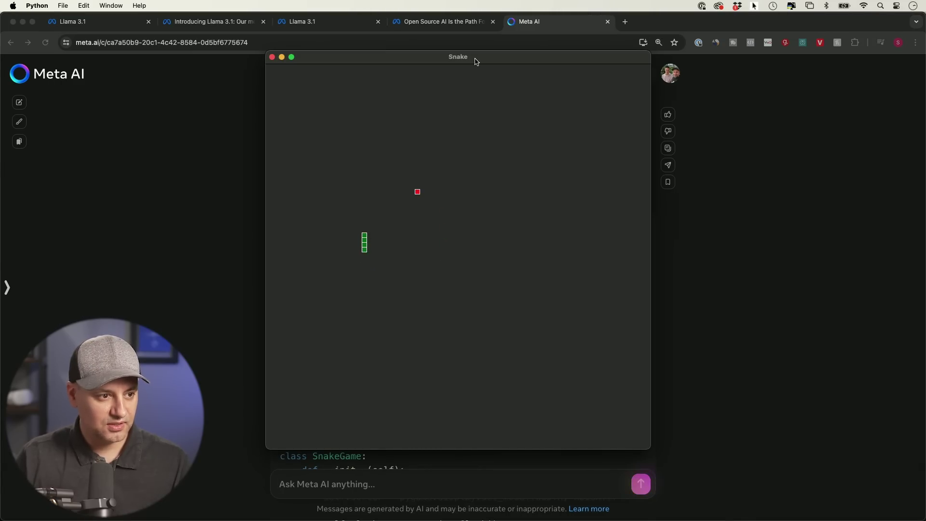
# Guide the snake to eat several red food blocks until the game ends at Score 6
pyautogui.press('Right')
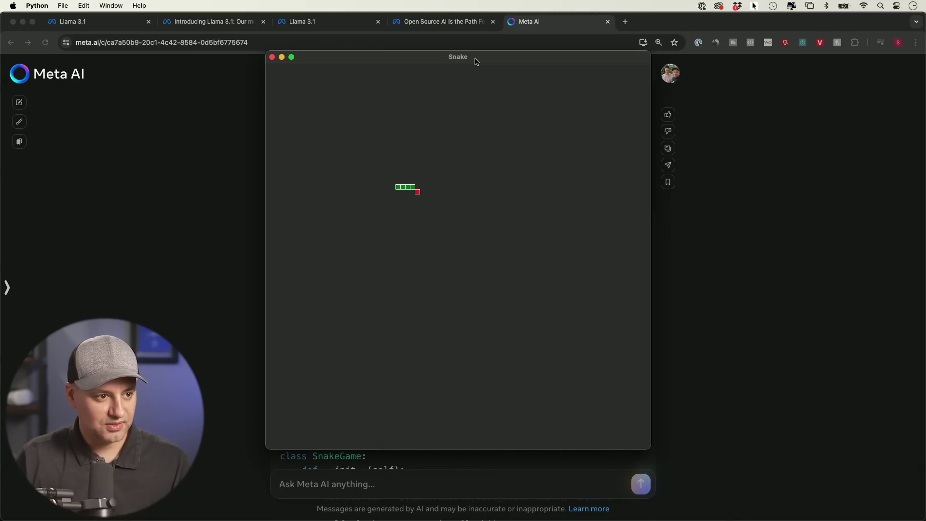
pyautogui.press('Down')
pyautogui.press('Right')
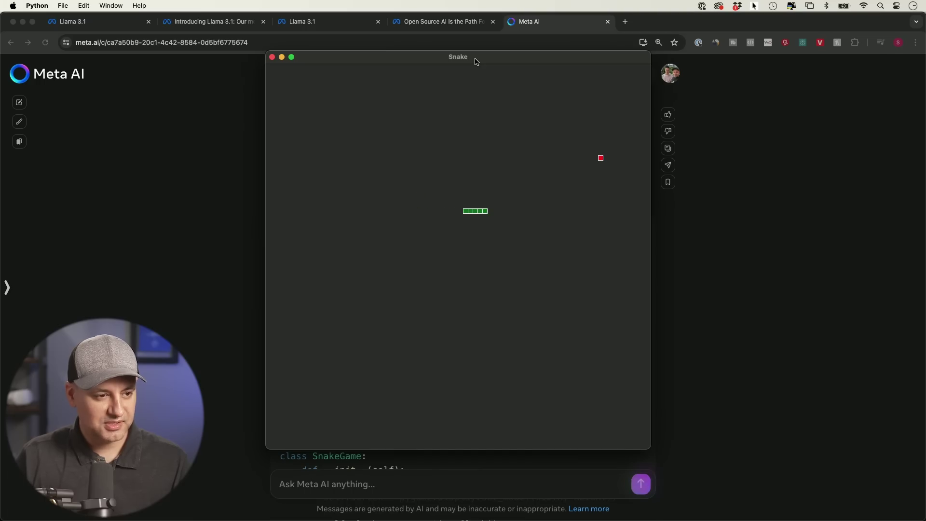
pyautogui.press('Up')
pyautogui.press('Right')
pyautogui.press('Down')
pyautogui.press('Left')
pyautogui.press('Up')
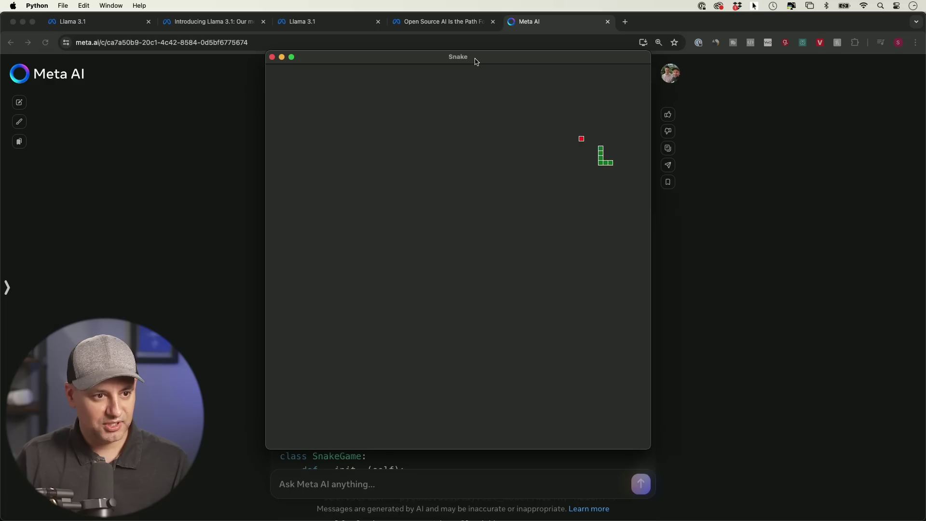
pyautogui.press('Left')
pyautogui.press('Up')
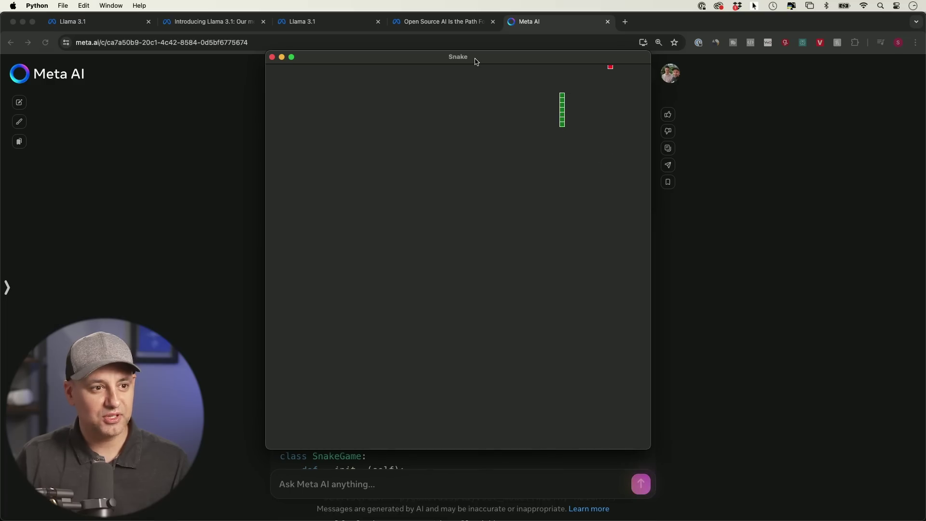
pyautogui.press('Right')
pyautogui.press('Down')
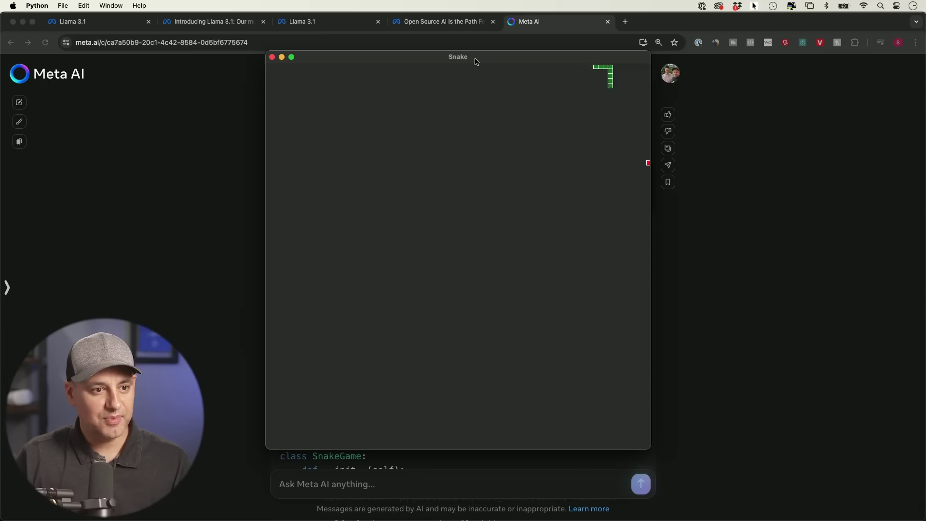